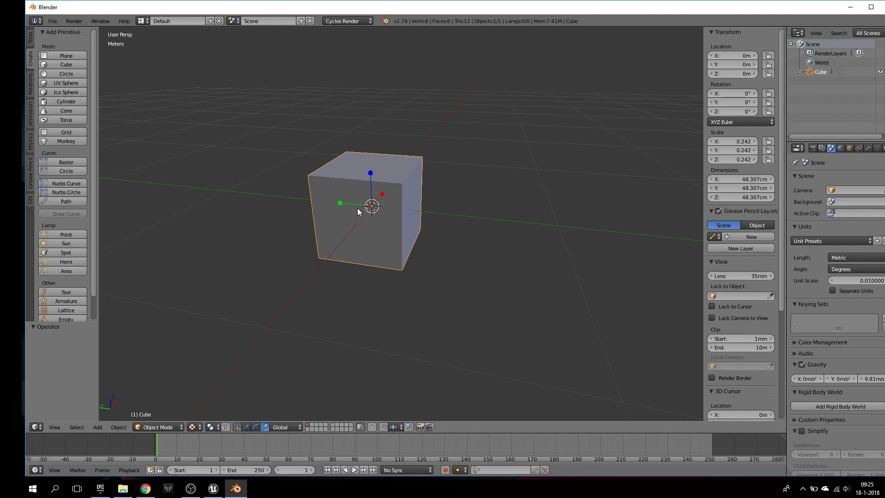
# Scale the cube down on Z and out on X and Y into a thin slab, roughly 82 cm by 1.5 m
pyautogui.moveTo(372, 176); pyautogui.dragTo(370, 210)
pyautogui.moveTo(371, 175); pyautogui.dragTo(390, 185)
pyautogui.moveTo(344, 202); pyautogui.dragTo(293, 190)
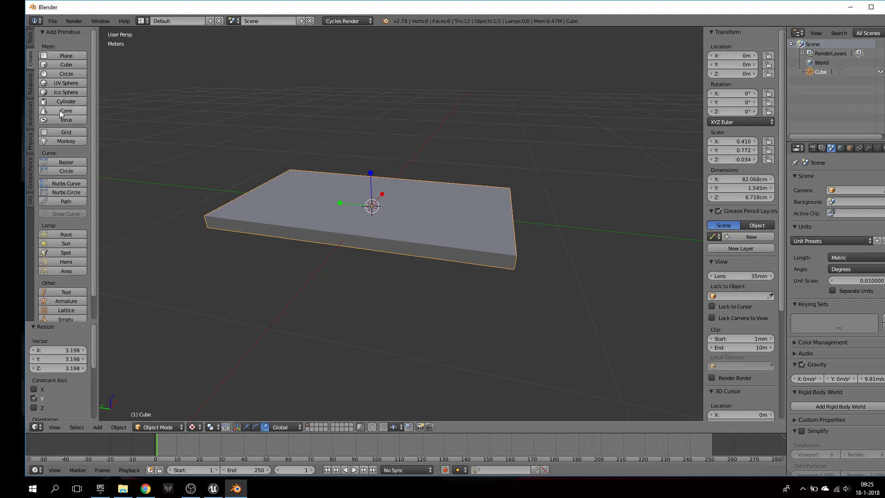
# Add a cylinder, shrink it, and move it down below the tabletop
pyautogui.click(68, 101)
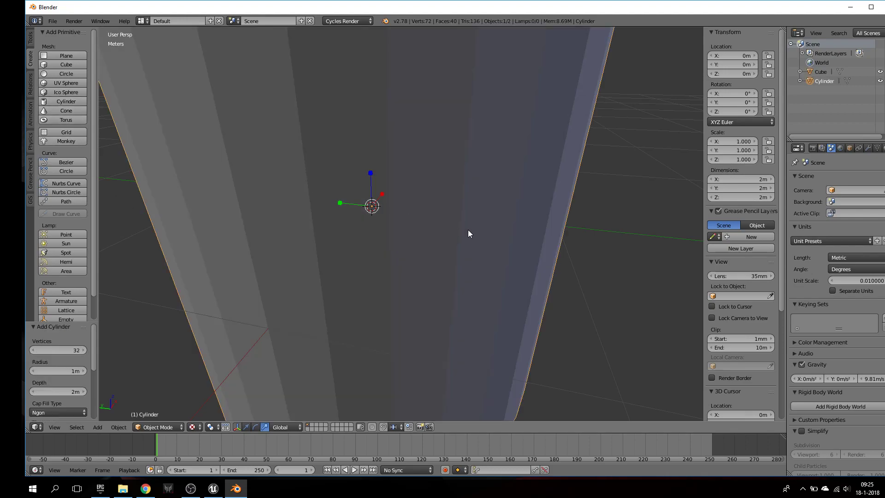
pyautogui.scroll(-5, 469, 230)
pyautogui.press('s')
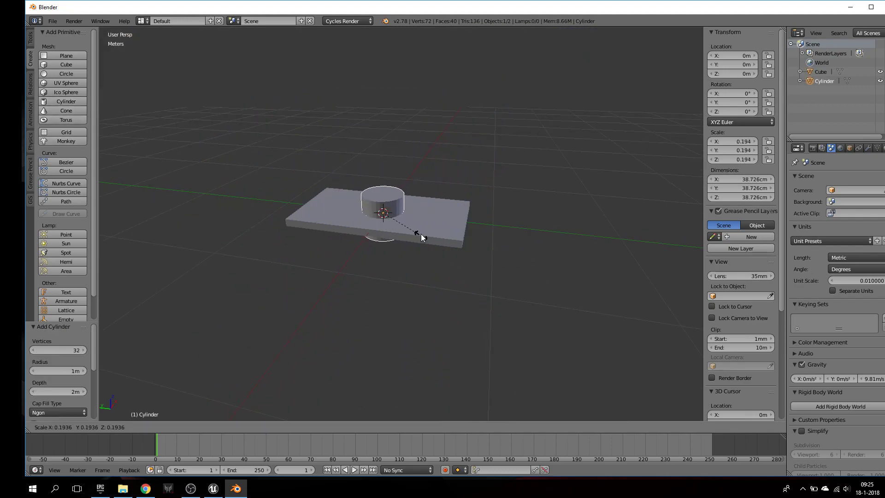
pyautogui.click(393, 213)
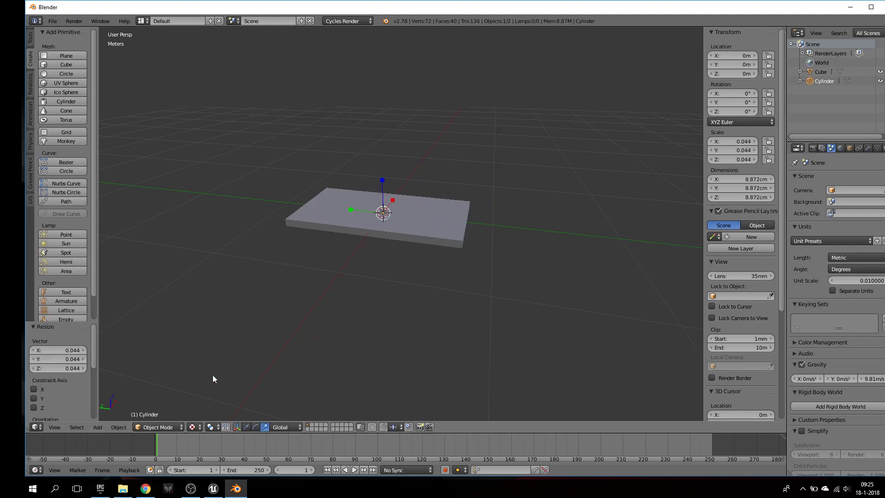
pyautogui.click(246, 427)
pyautogui.moveTo(379, 180); pyautogui.dragTo(383, 182)
pyautogui.moveTo(382, 183); pyautogui.dragTo(396, 194, button='middle')
pyautogui.scroll(2, 352, 309)
pyautogui.moveTo(352, 313); pyautogui.dragTo(339, 258, button='middle')
pyautogui.moveTo(339, 258); pyautogui.dragTo(339, 308)
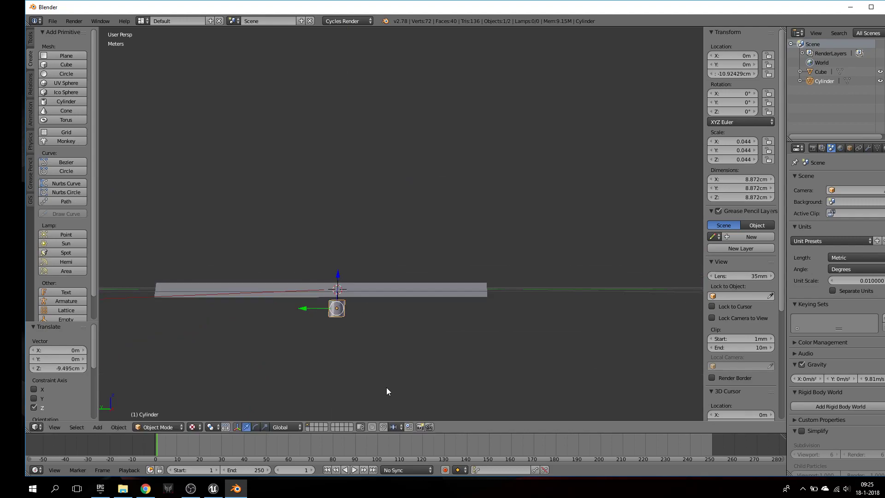
# Thin the cylinder to about 5.3 cm, stretch it to 1.13 m tall, and place it under a slab corner
pyautogui.press('s')
pyautogui.click(322, 341)
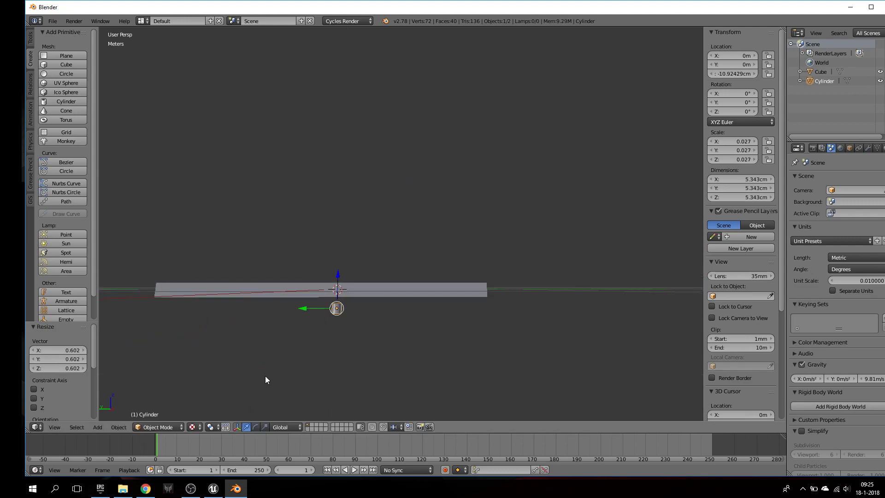
pyautogui.click(265, 427)
pyautogui.moveTo(339, 275); pyautogui.dragTo(355, 79)
pyautogui.moveTo(355, 79); pyautogui.dragTo(379, 213, button='middle')
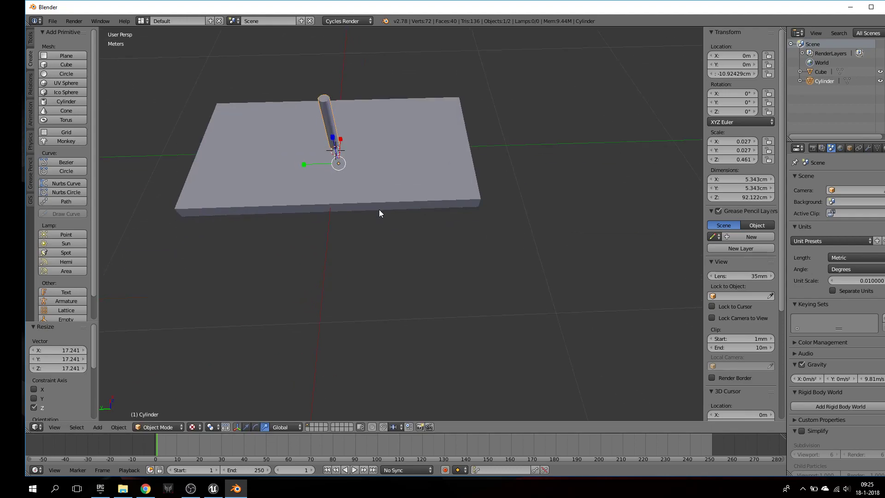
pyautogui.moveTo(332, 140)
pyautogui.mouseDown()
pyautogui.moveTo(318, 88)
pyautogui.moveTo(331, 135)
pyautogui.mouseUp()
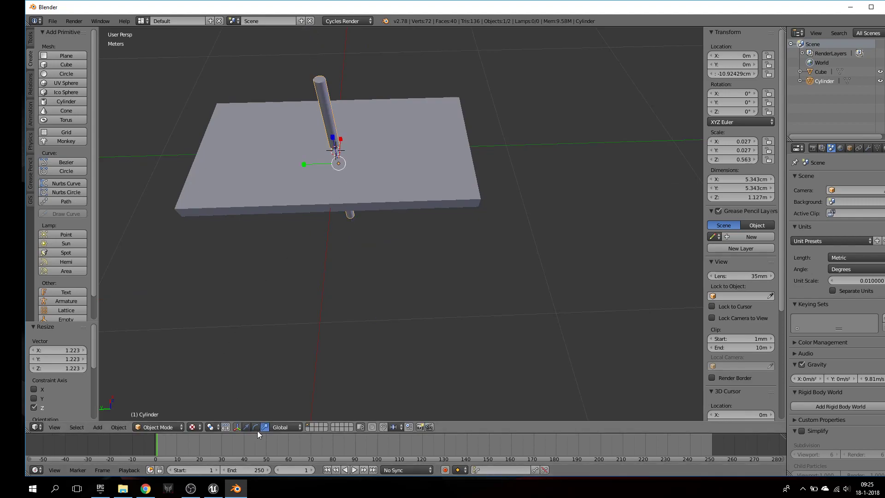
pyautogui.moveTo(303, 162); pyautogui.dragTo(234, 147)
pyautogui.moveTo(234, 147); pyautogui.dragTo(366, 189, button='middle')
# Duplicate the leg and move the copy along X to the opposite corner
pyautogui.hotkey('shift', 'd')
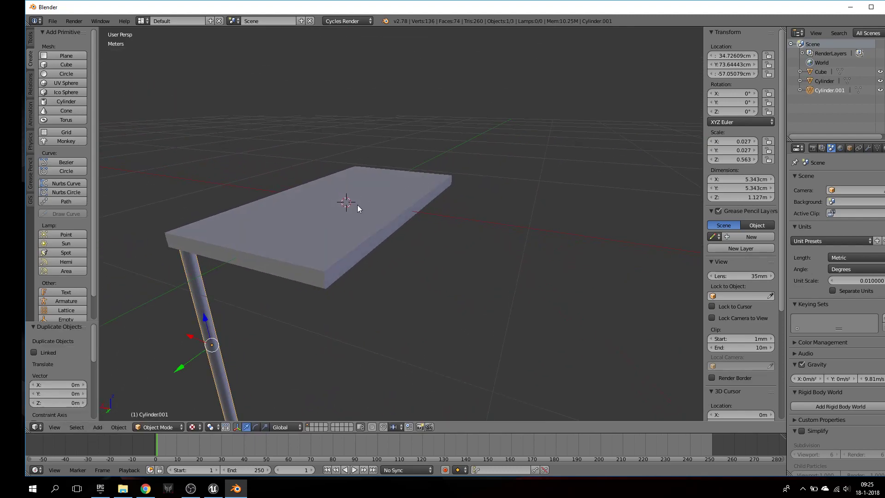
pyautogui.press('x')
pyautogui.click(309, 381)
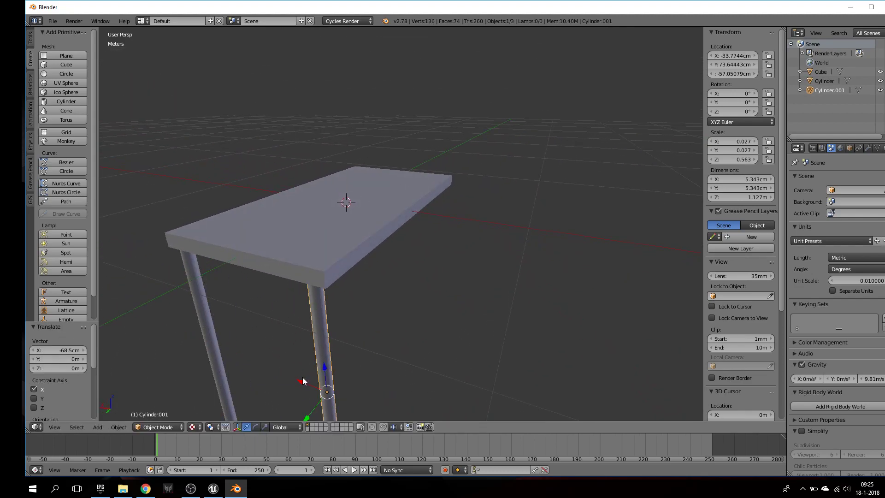
pyautogui.moveTo(309, 382); pyautogui.dragTo(278, 376, button='middle')
# Select both legs and duplicate them along Y to the far end of the table
pyautogui.keyDown('shift'); pyautogui.rightClick(265, 356); pyautogui.keyUp('shift')
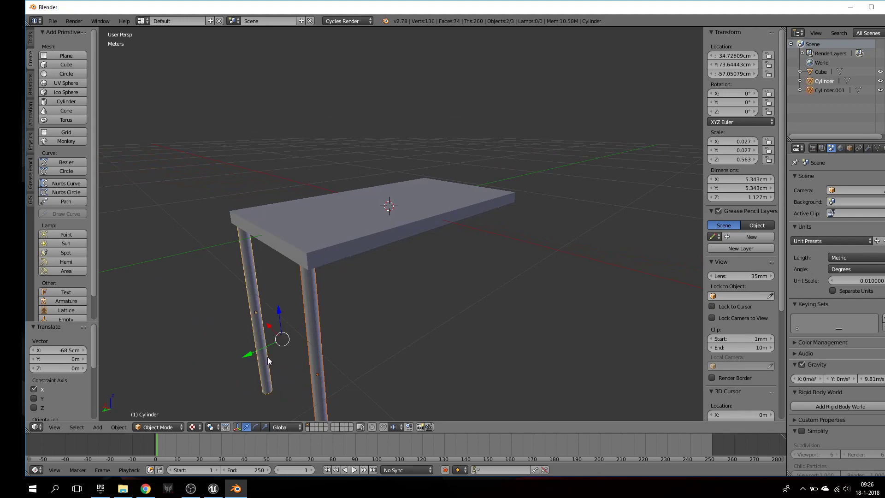
pyautogui.hotkey('shift', 'd')
pyautogui.press('y')
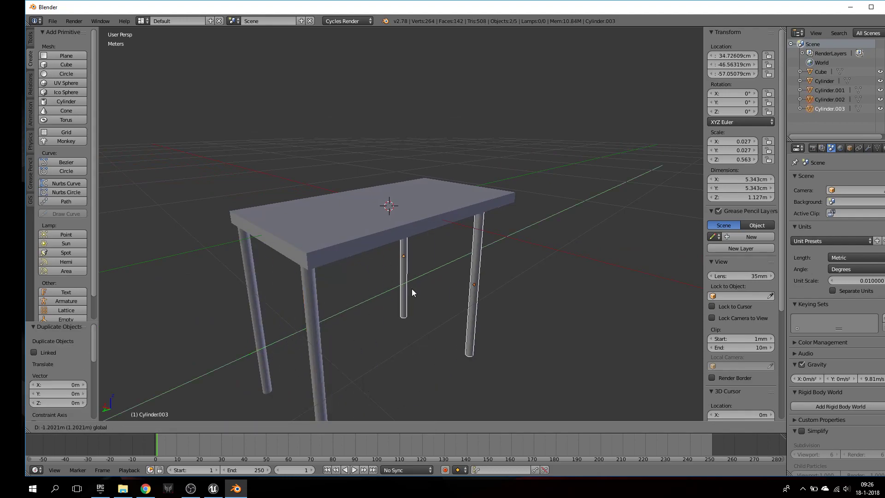
pyautogui.click(418, 282)
pyautogui.moveTo(419, 281); pyautogui.dragTo(371, 245, button='middle')
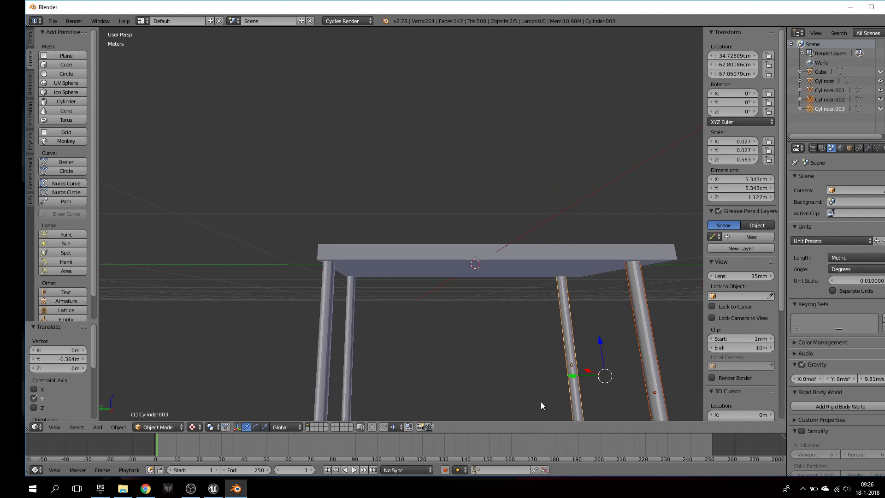
pyautogui.scroll(-3, 573, 379)
pyautogui.moveTo(573, 379); pyautogui.dragTo(484, 313, button='middle')
# Nudge the copied legs along Y so they sit under the far corners
pyautogui.press('g')
pyautogui.press('y')
pyautogui.click(480, 303)
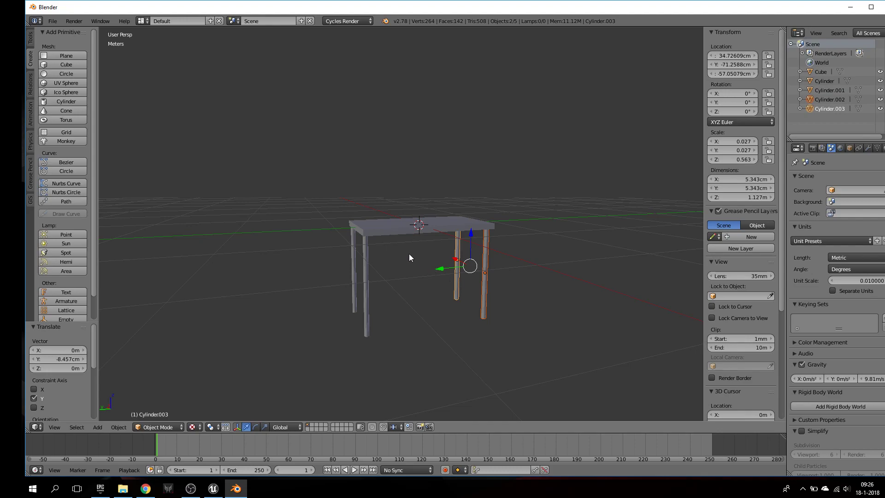
pyautogui.moveTo(358, 218); pyautogui.dragTo(370, 229, button='middle')
pyautogui.scroll(2, 371, 228)
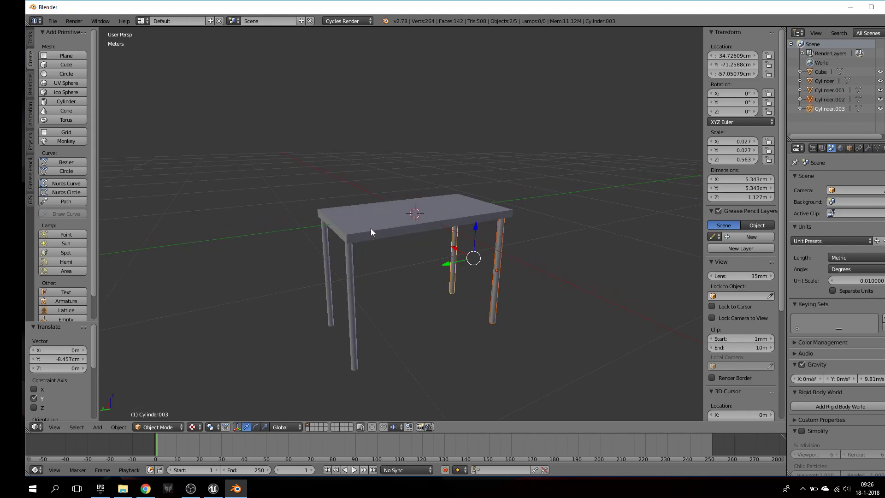
pyautogui.scroll(1, 371, 228)
# Select all five table parts and join them into one object with Ctrl+J
pyautogui.press('a')
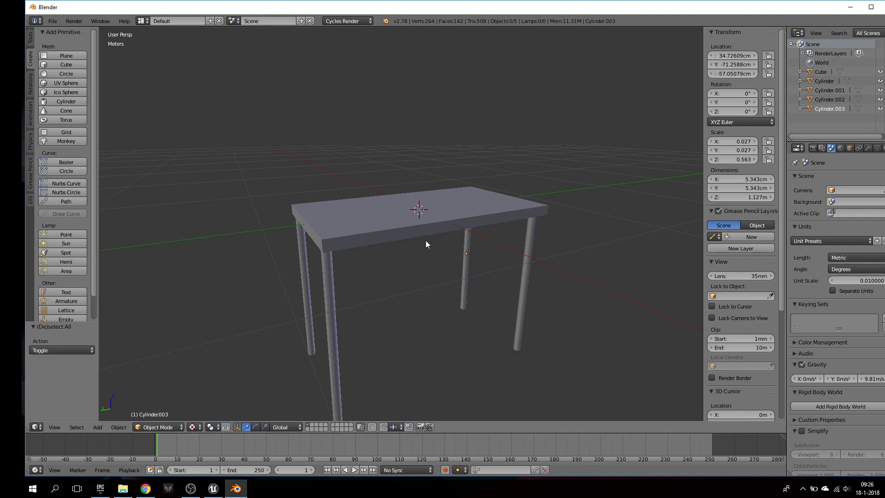
pyautogui.press('a')
pyautogui.moveTo(425, 240)
pyautogui.mouseDown(button='middle')
pyautogui.moveTo(430, 252)
pyautogui.moveTo(413, 250)
pyautogui.mouseUp(button='middle')
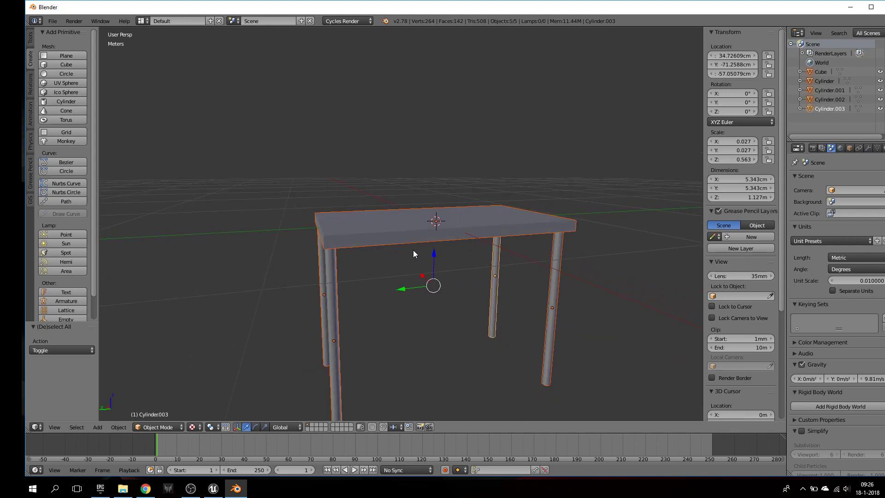
pyautogui.hotkey('ctrl', 'j')
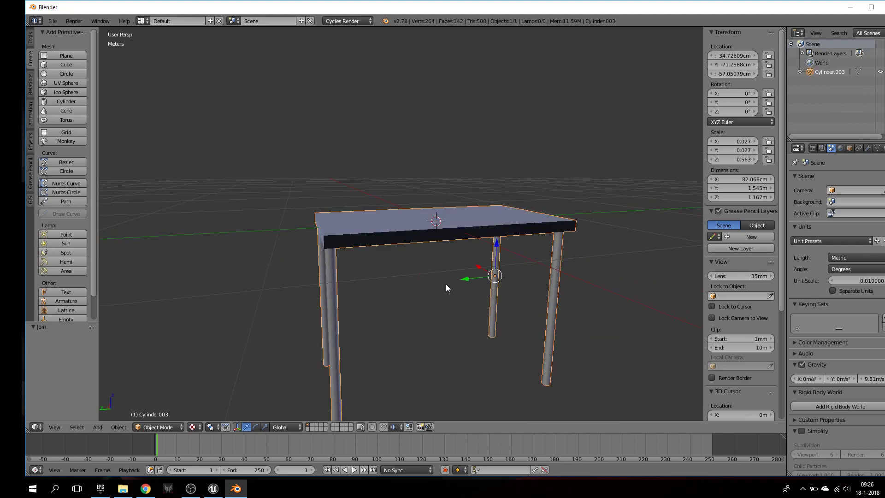
pyautogui.moveTo(446, 284); pyautogui.dragTo(253, 162, button='middle')
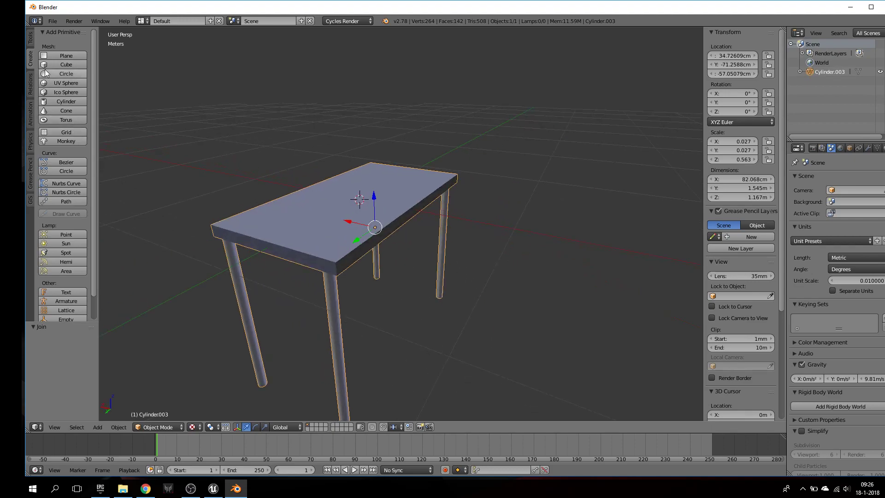
pyautogui.moveTo(307, 270)
pyautogui.mouseDown(button='middle')
pyautogui.moveTo(299, 262)
pyautogui.moveTo(307, 256)
pyautogui.mouseUp(button='middle')
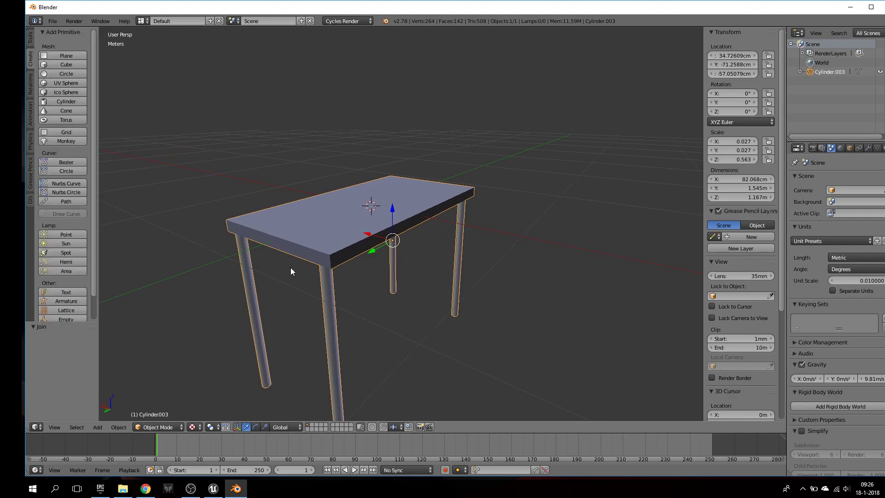
# Recalculate normals on all of the table's geometry in Edit Mode, then return to Object Mode
pyautogui.click(159, 426)
pyautogui.click(174, 408)
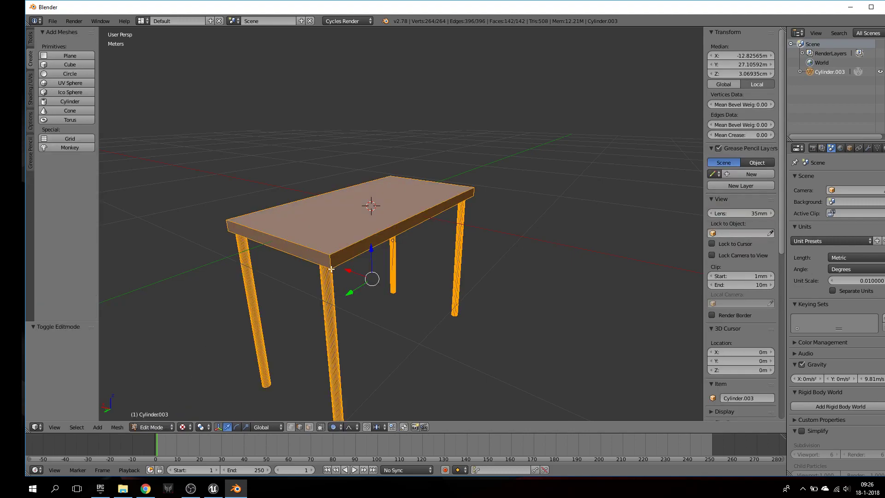
pyautogui.press('a')
pyautogui.press('a')
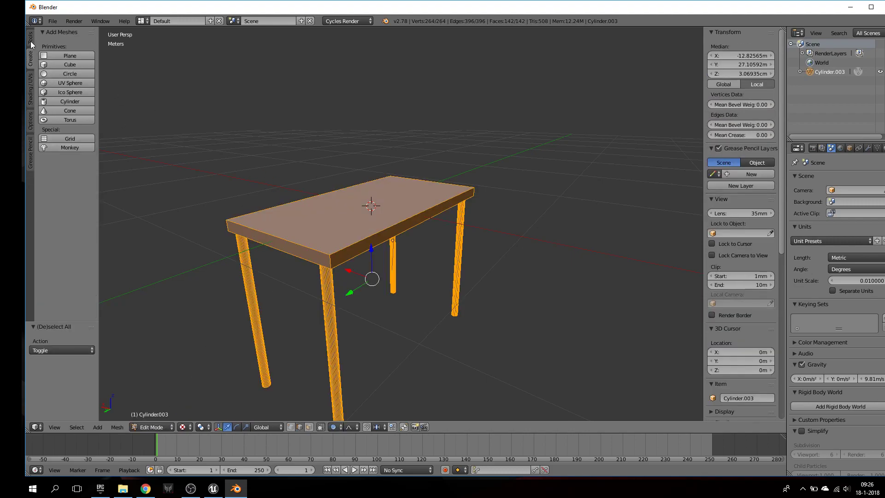
pyautogui.click(31, 76)
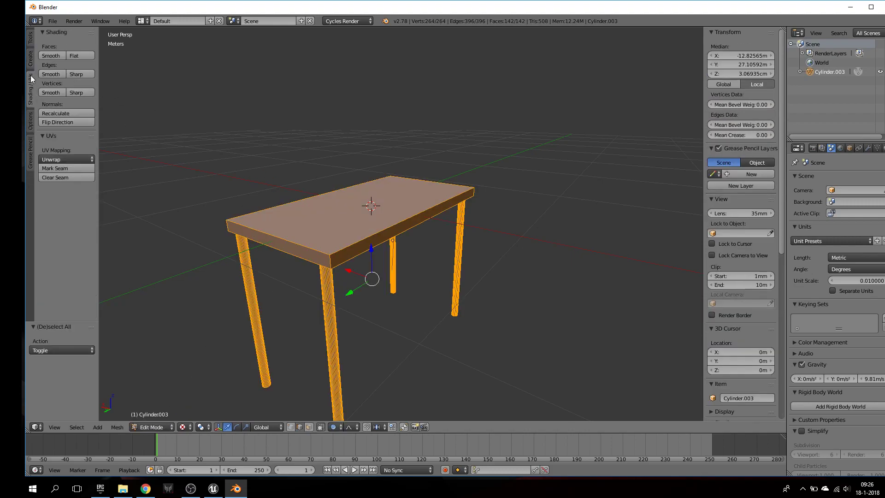
pyautogui.click(63, 114)
pyautogui.click(165, 425)
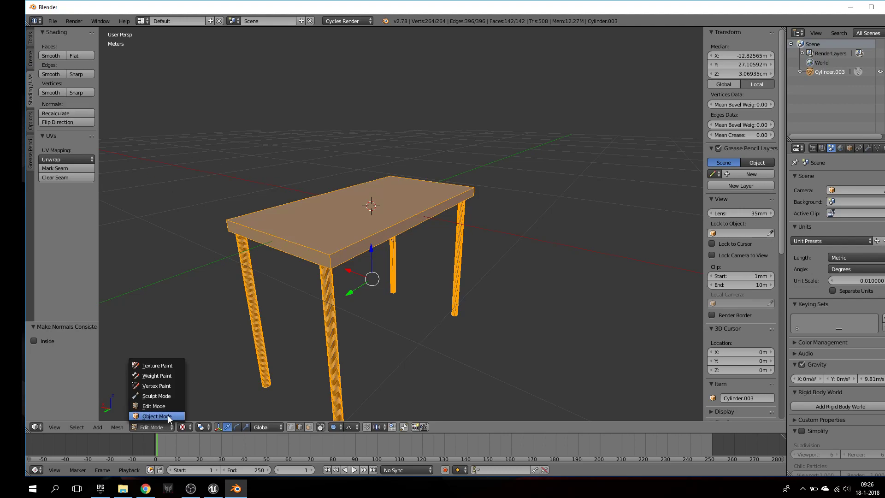
pyautogui.click(168, 416)
pyautogui.moveTo(348, 326); pyautogui.dragTo(317, 297, button='middle')
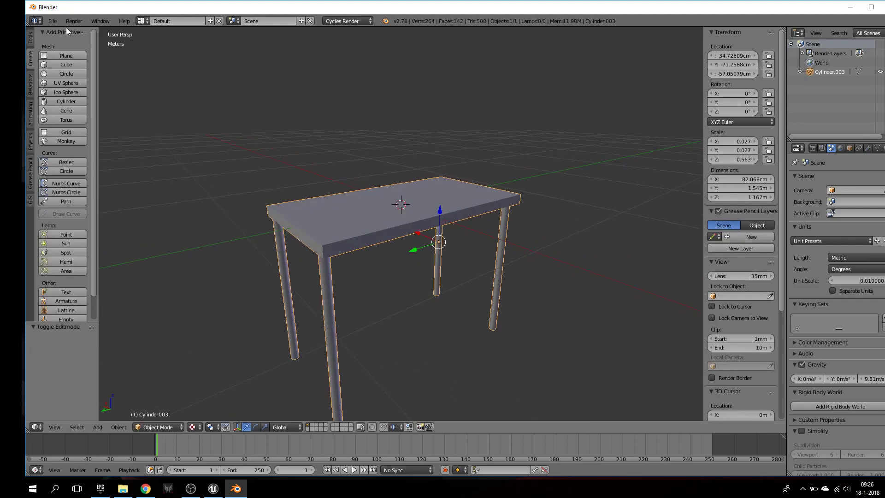
# Switch Blender to the UV Editing screen layout
pyautogui.click(53, 20)
pyautogui.moveTo(105, 174)
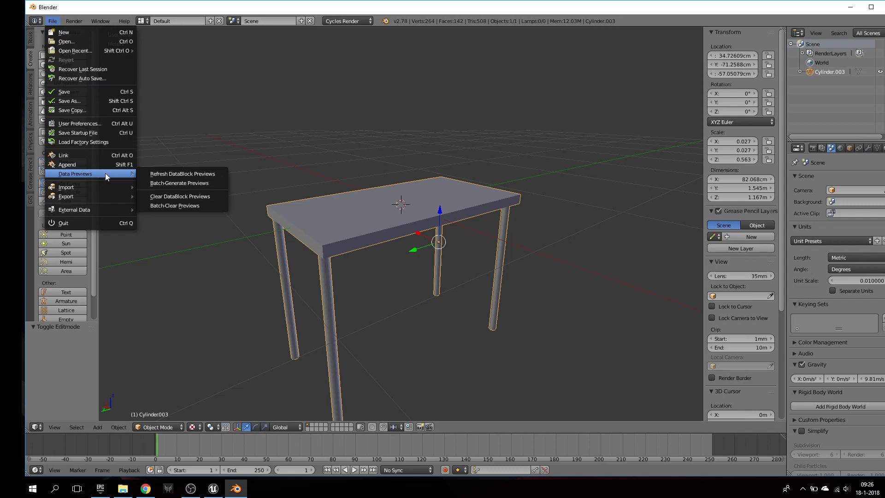
pyautogui.click(147, 21)
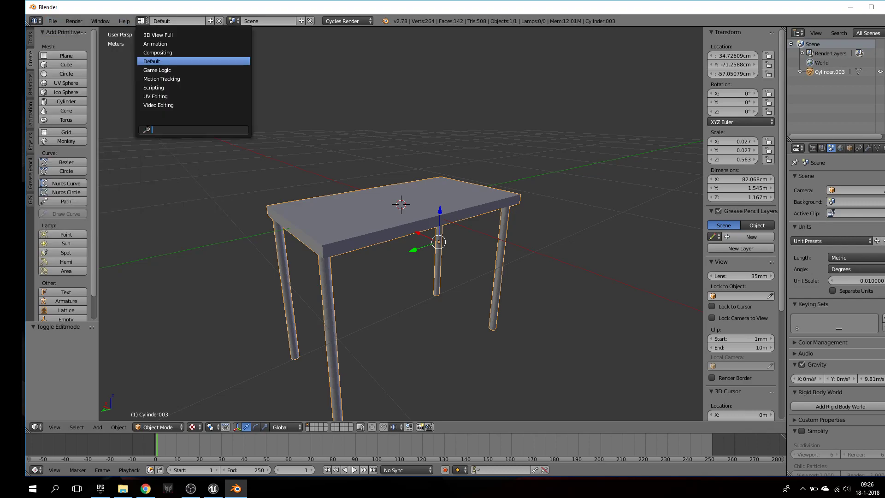
pyautogui.click(156, 96)
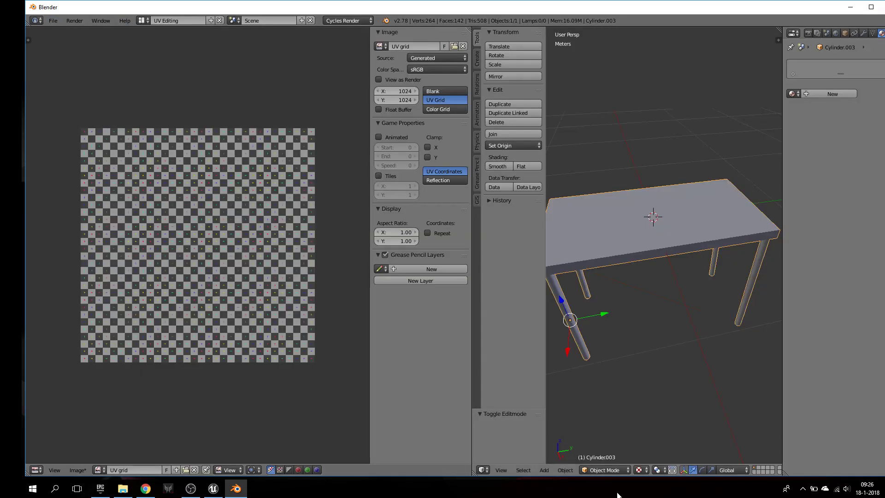
# Unwrap the table in Edit Mode with Smart UV Project at angle limit 66
pyautogui.click(617, 470)
pyautogui.click(621, 453)
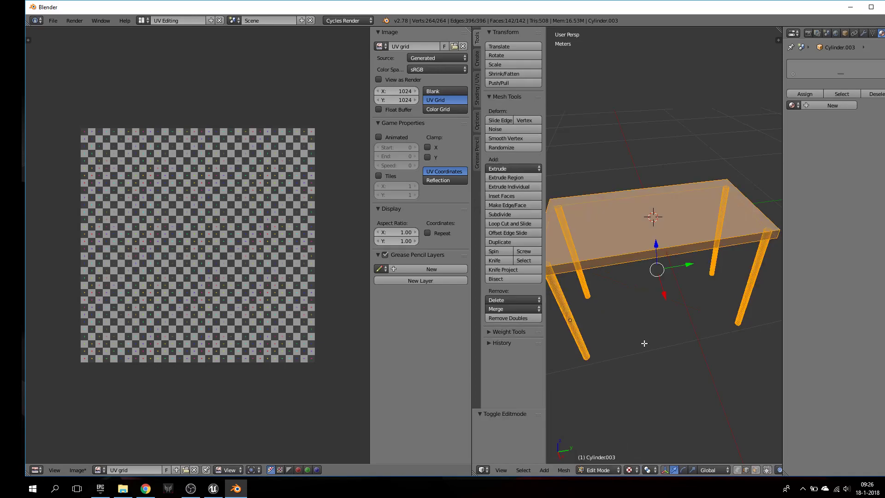
pyautogui.click(564, 470)
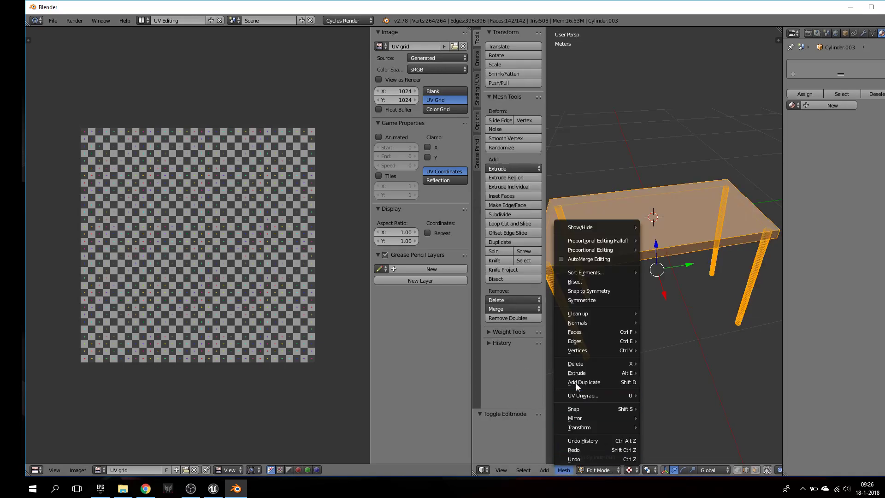
pyautogui.moveTo(604, 396)
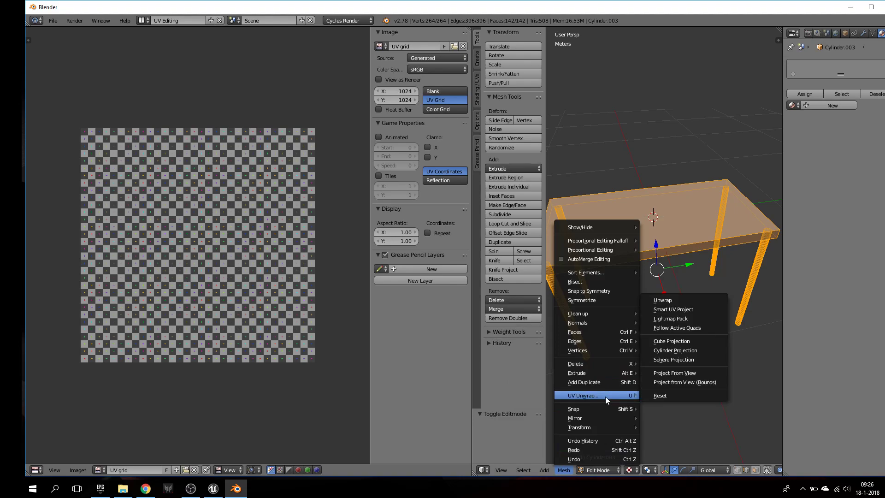
pyautogui.click(683, 311)
pyautogui.click(701, 382)
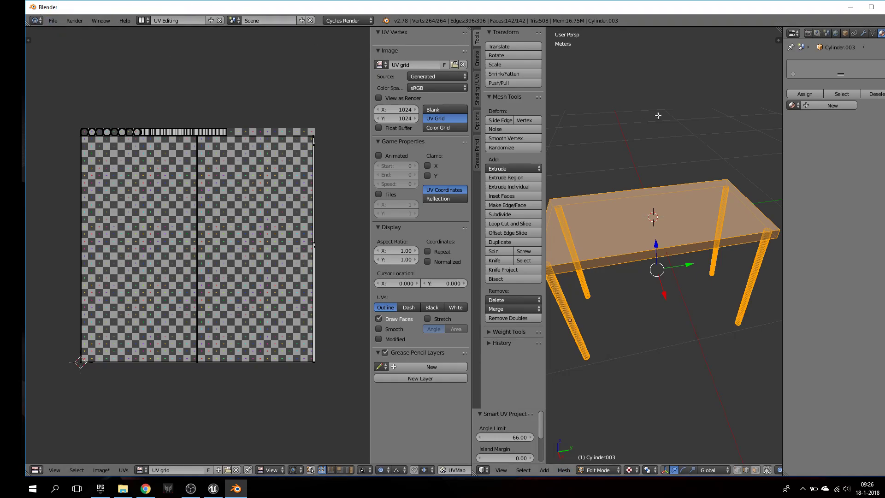
# Create a new material and name it 'table'
pyautogui.click(808, 106)
pyautogui.doubleClick(830, 68)
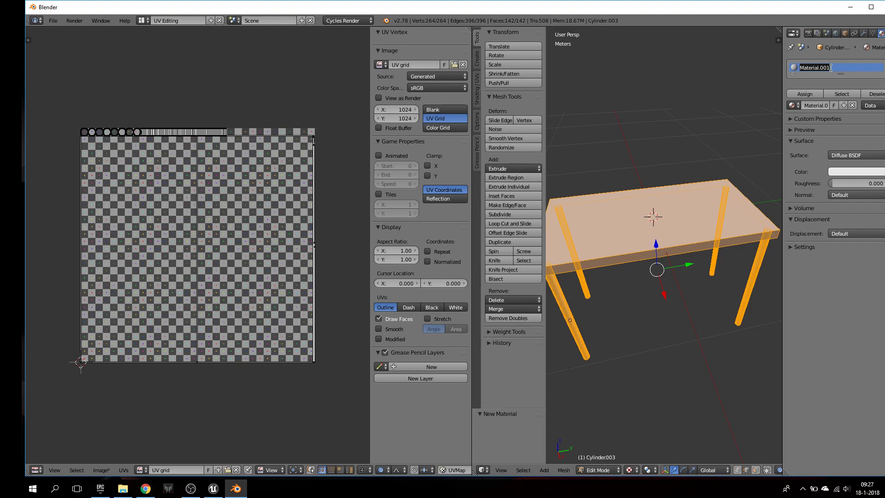
pyautogui.write('table')
pyautogui.press('Return')
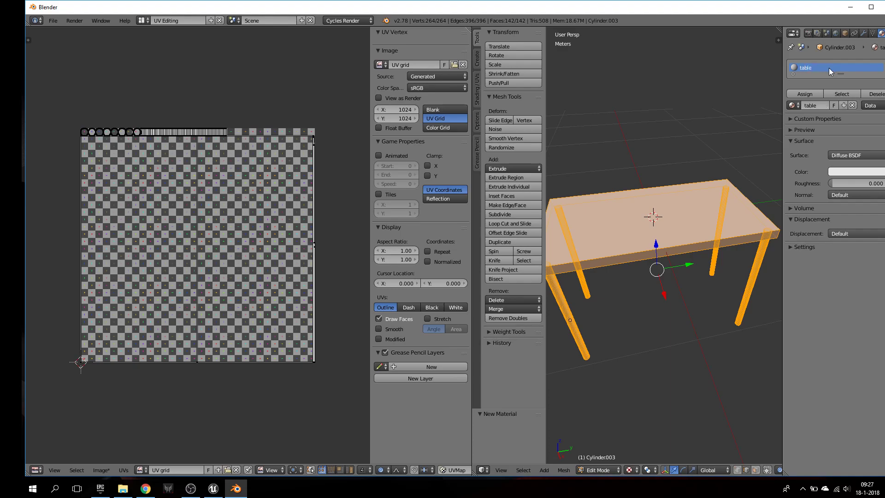
# Drive the material's colour with an Image Texture using the UV grid image
pyautogui.click(805, 171)
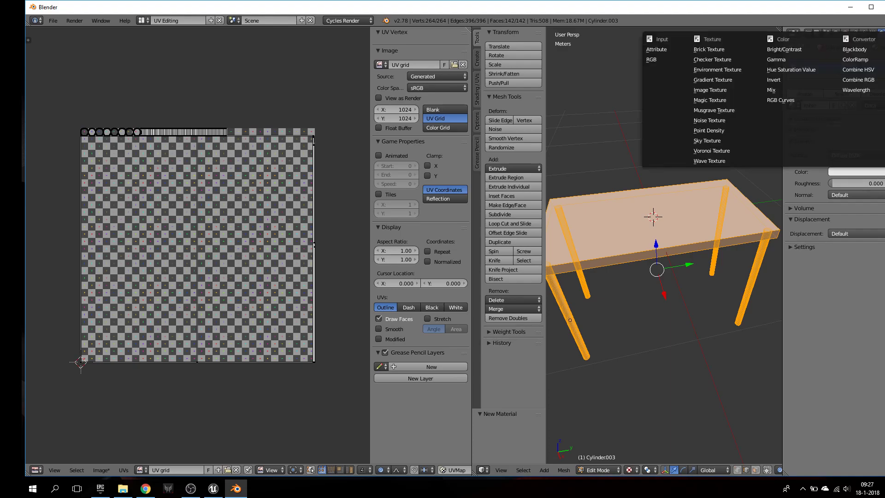
pyautogui.click(721, 91)
pyautogui.click(835, 183)
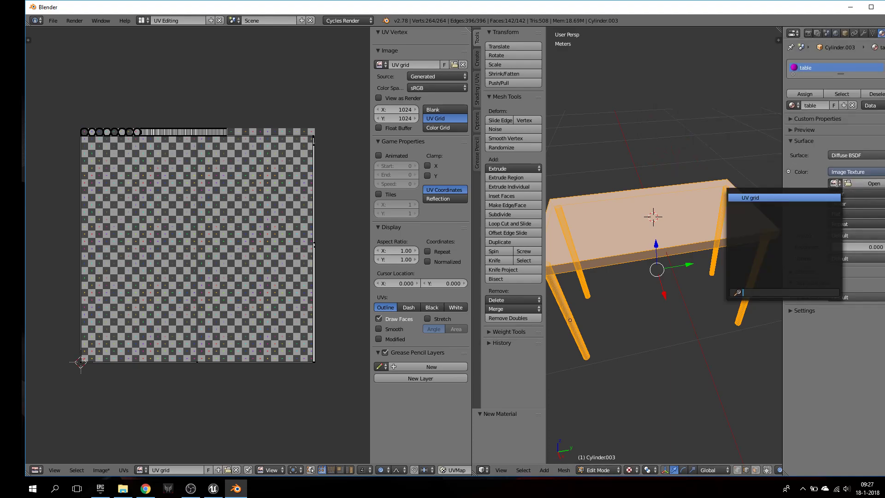
pyautogui.click(775, 202)
pyautogui.moveTo(776, 199); pyautogui.dragTo(652, 230, button='middle')
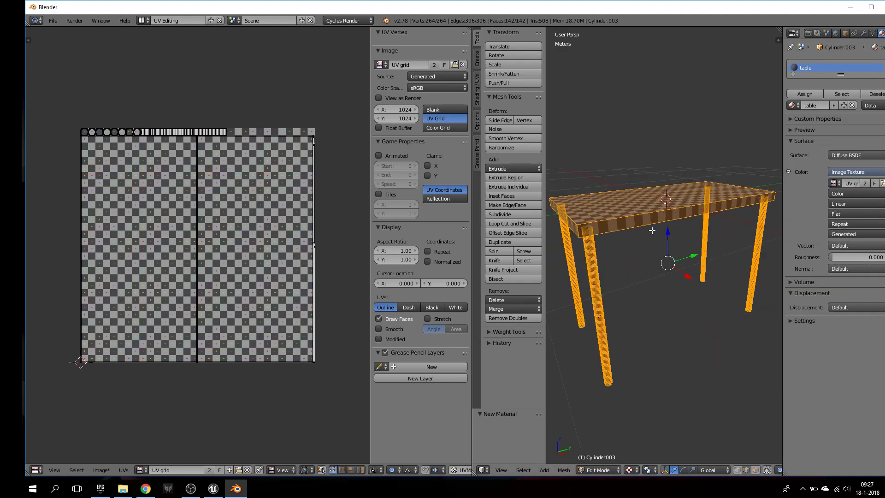
# Restore Blender's Default layout and minimize it to the desktop
pyautogui.click(142, 21)
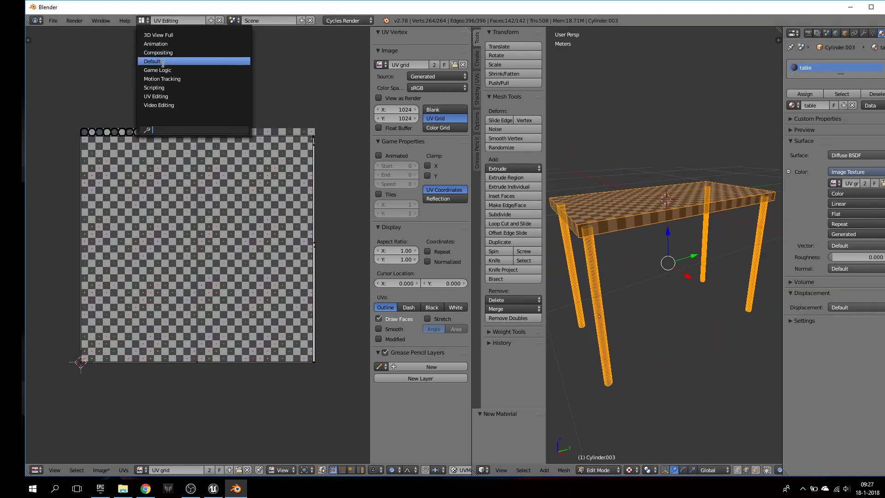
pyautogui.click(185, 60)
pyautogui.moveTo(445, 256); pyautogui.dragTo(336, 274, button='middle')
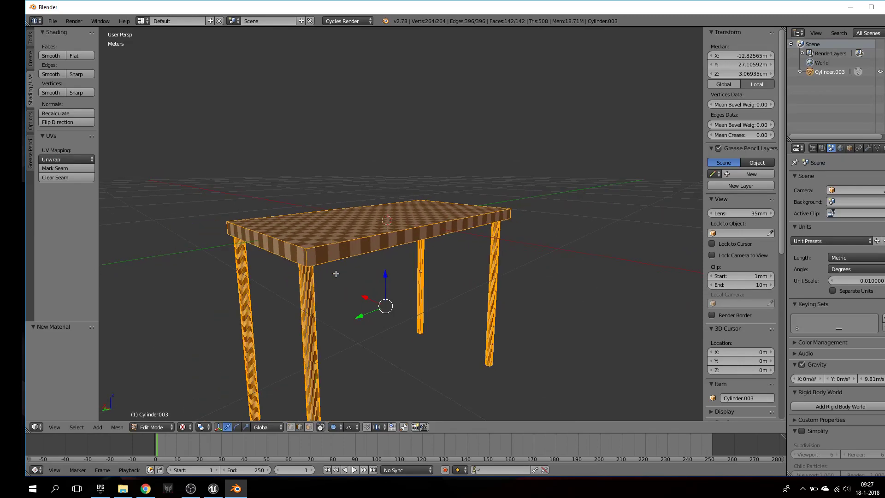
pyautogui.click(851, 8)
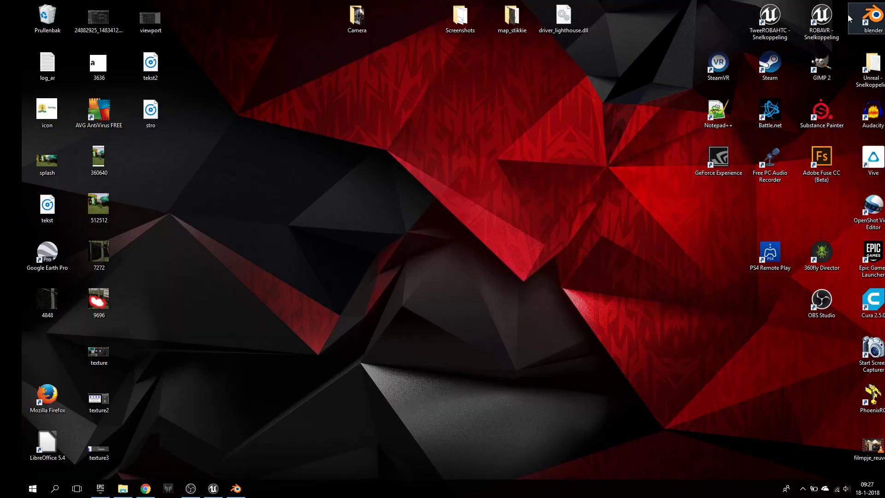
# Launch Substance Painter, then export the Blender table to the Desktop as table.fbx
pyautogui.doubleClick(820, 109)
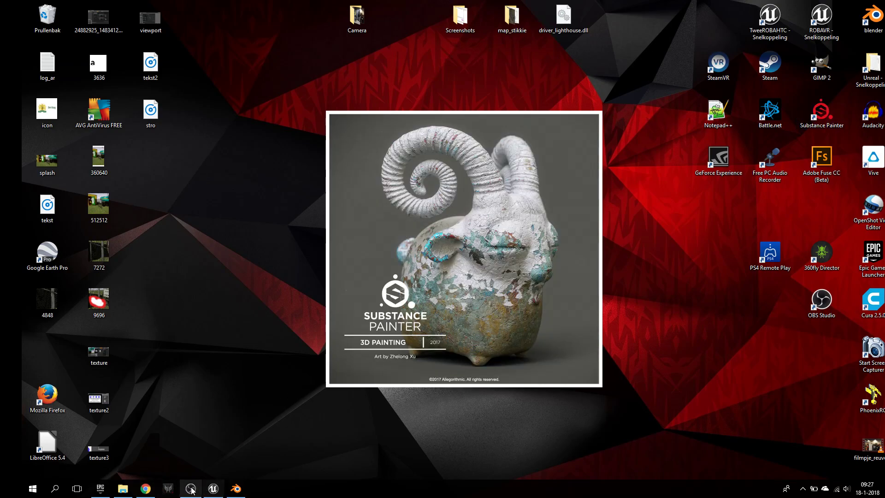
pyautogui.click(235, 488)
pyautogui.click(52, 21)
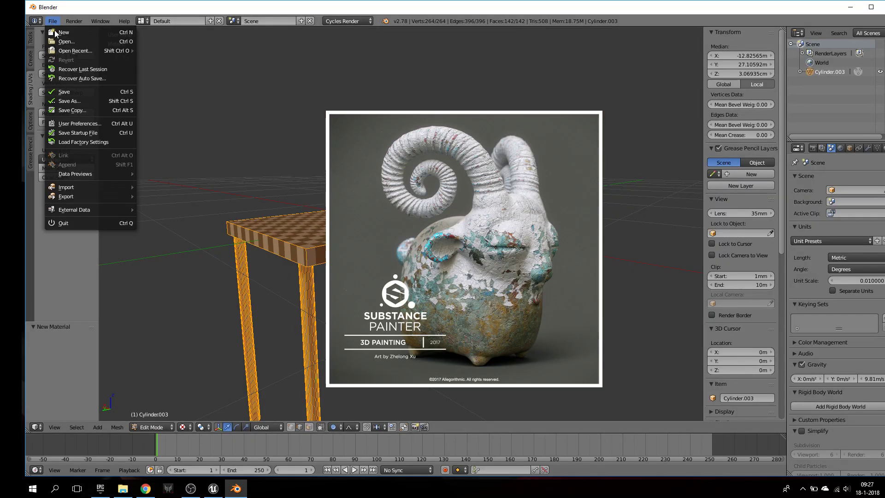
pyautogui.moveTo(86, 196)
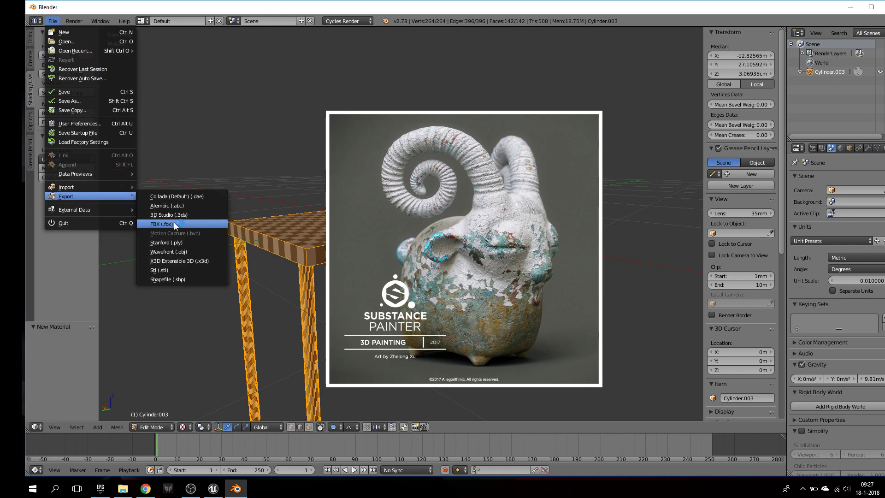
pyautogui.click(186, 225)
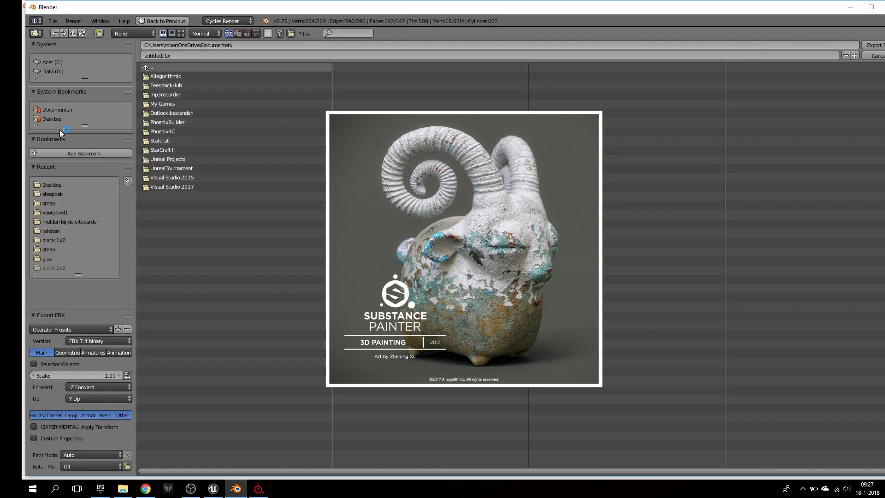
pyautogui.click(52, 184)
pyautogui.click(169, 56)
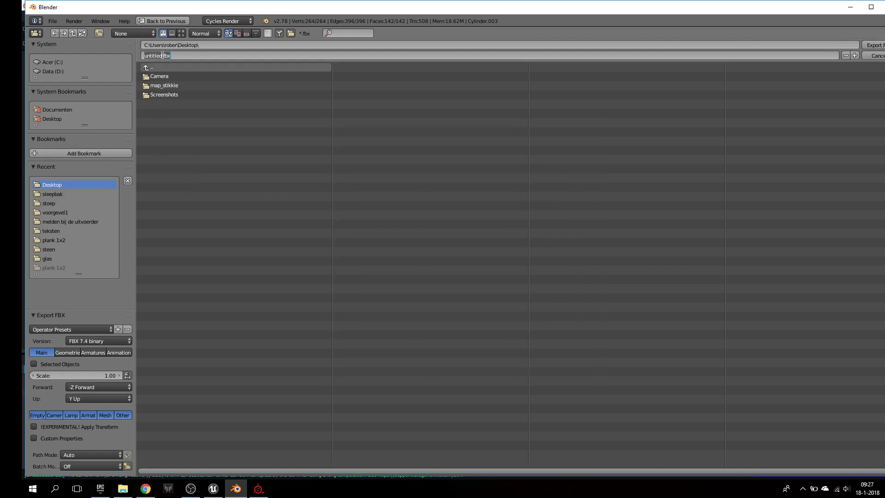
pyautogui.write('table')
pyautogui.click(874, 44)
# Switch to Substance Painter, decline the update, and cancel opening an existing project
pyautogui.click(851, 7)
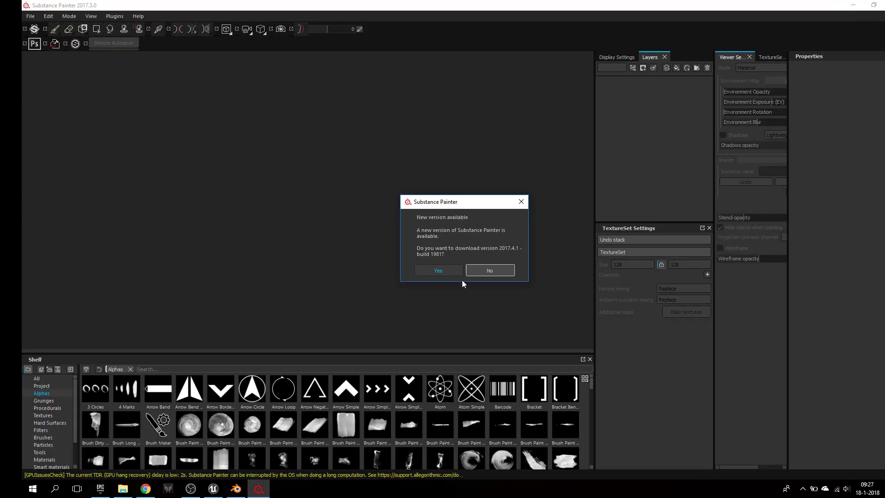
pyautogui.click(489, 271)
pyautogui.click(48, 16)
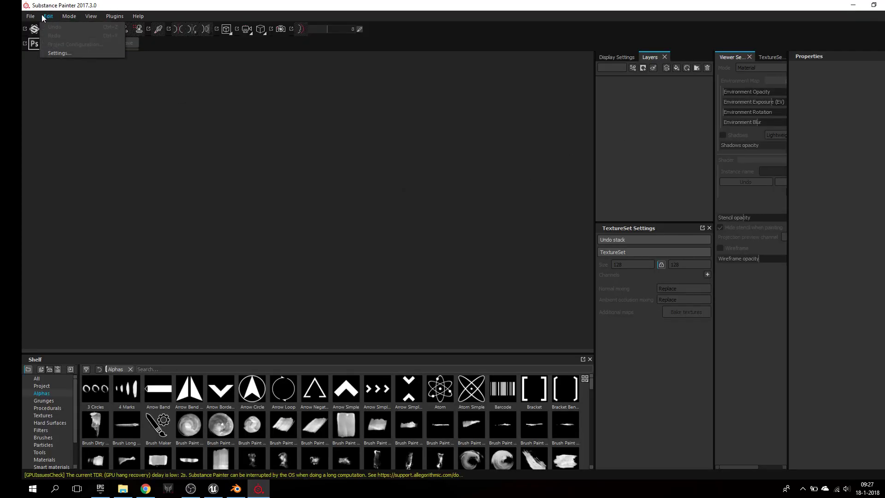
pyautogui.click(30, 16)
pyautogui.click(30, 16)
pyautogui.click(39, 36)
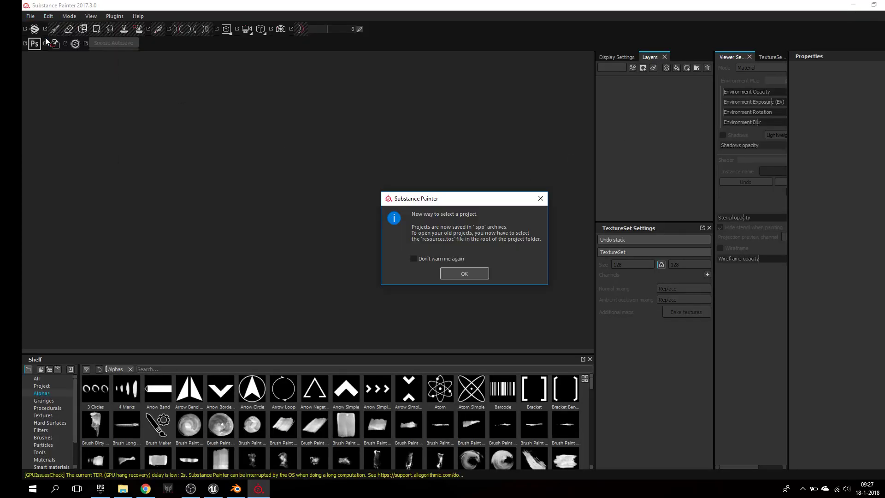
pyautogui.click(540, 198)
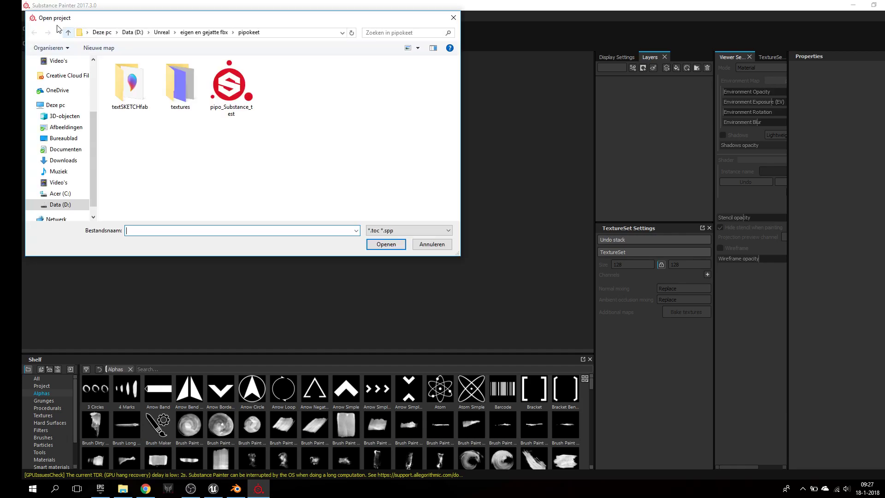
pyautogui.click(452, 21)
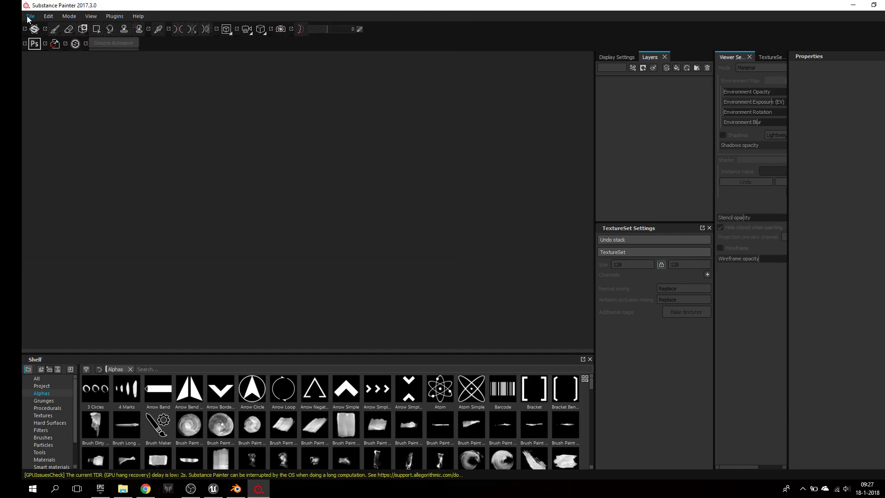
# Create a new Unreal Engine 4 template project loaded with the table mesh
pyautogui.click(30, 16)
pyautogui.click(46, 28)
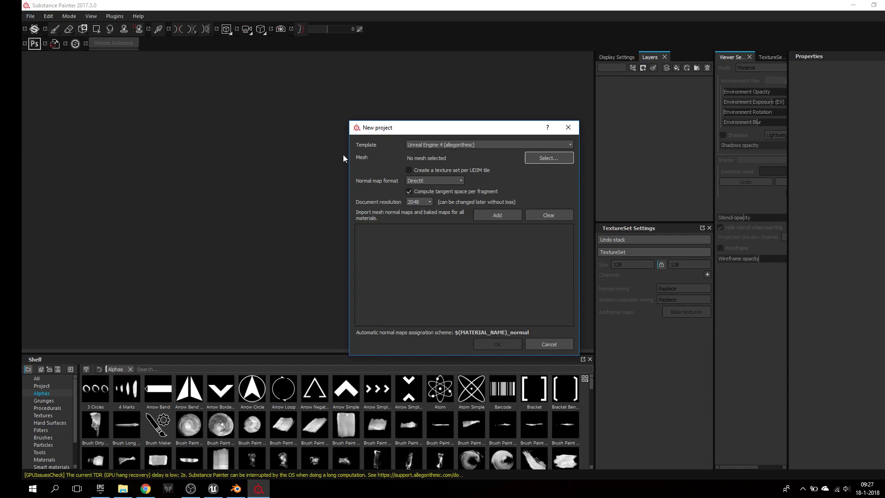
pyautogui.click(525, 155)
pyautogui.click(649, 200)
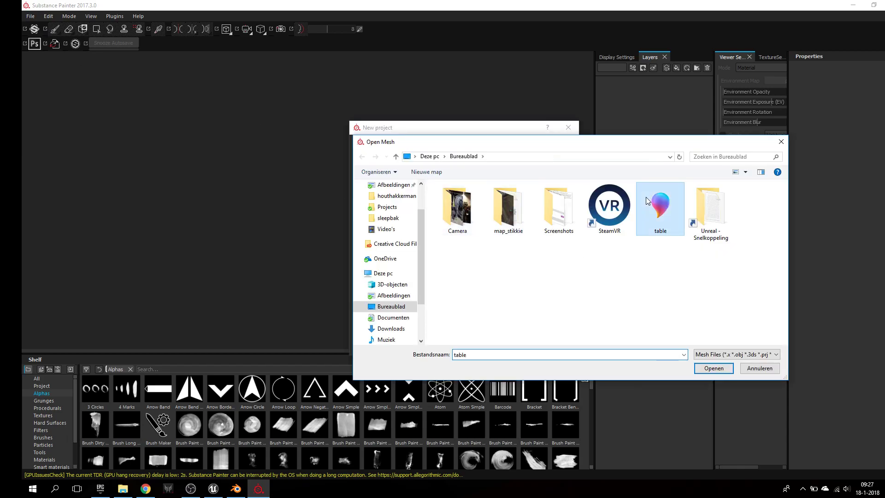
pyautogui.click(713, 367)
pyautogui.click(514, 346)
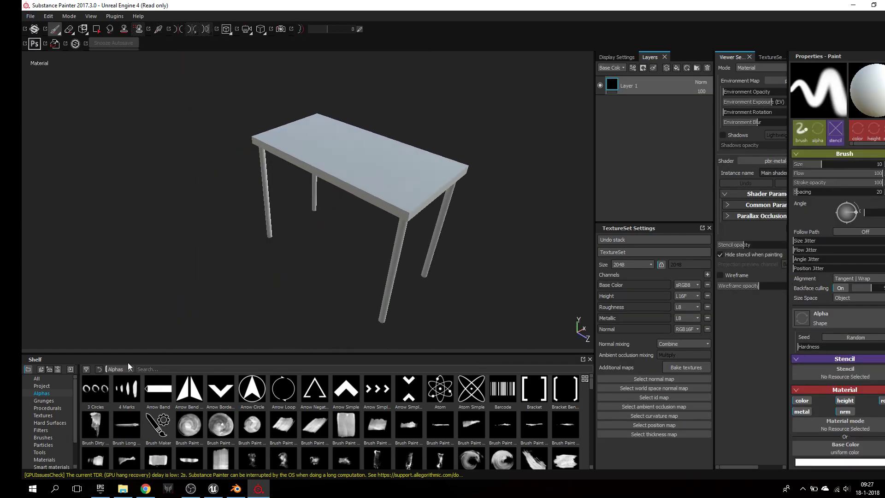
# Drag the Wood Beech Veined smart material from the Shelf onto the table
pyautogui.scroll(-2, 74, 420)
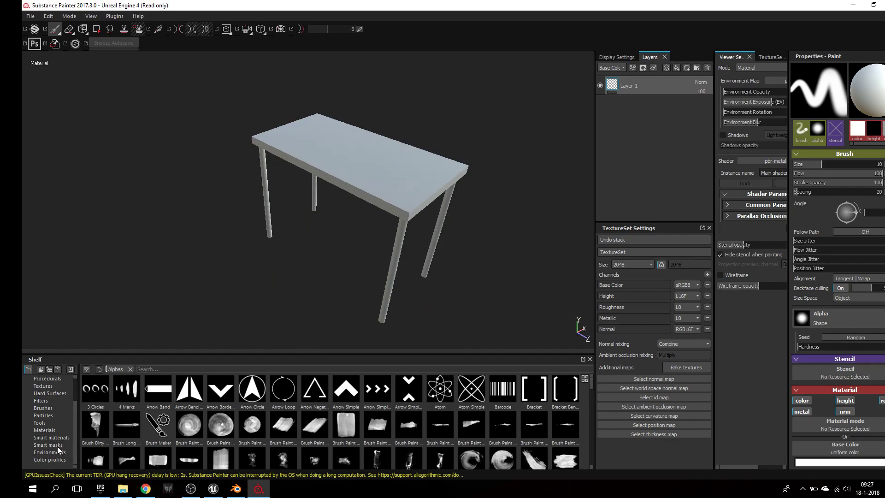
pyautogui.click(57, 445)
pyautogui.scroll(-1, 124, 415)
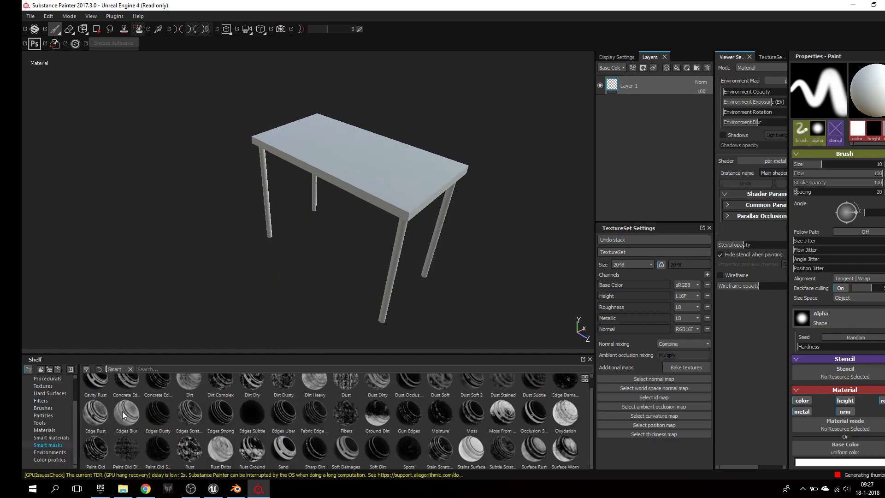
pyautogui.click(49, 437)
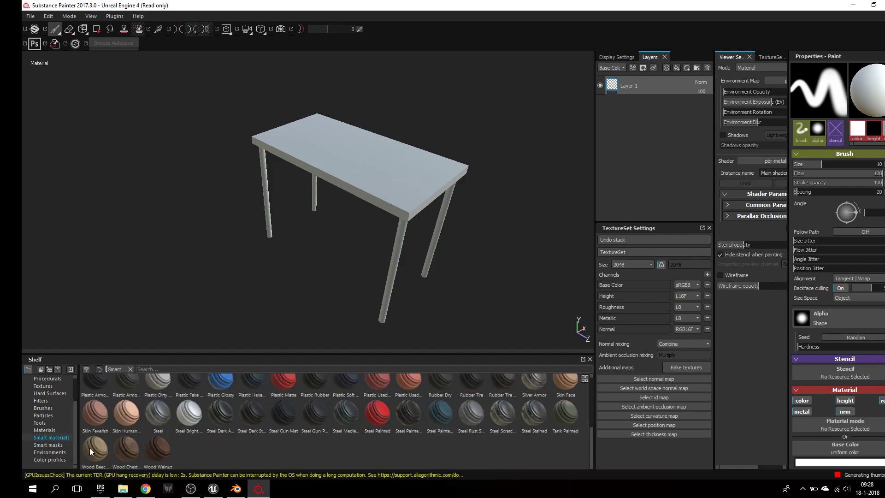
pyautogui.moveTo(90, 447); pyautogui.dragTo(663, 111)
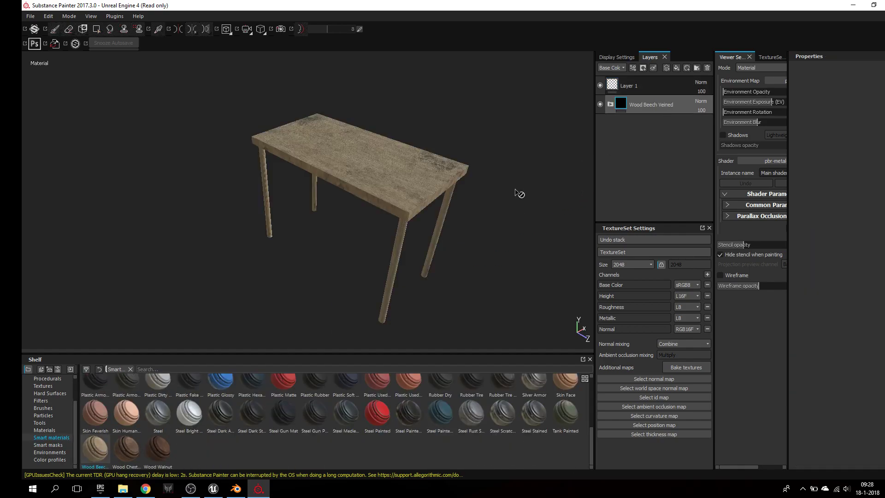
# Inspect the wood up close at a tabletop corner and select Layer 1
pyautogui.scroll(6, 411, 245)
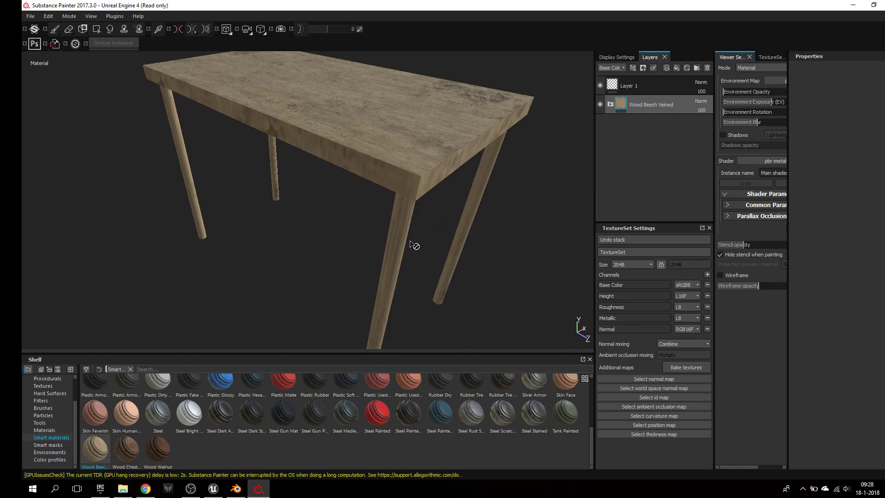
pyautogui.keyDown('alt'); pyautogui.moveTo(410, 245); pyautogui.dragTo(314, 186); pyautogui.keyUp('alt')
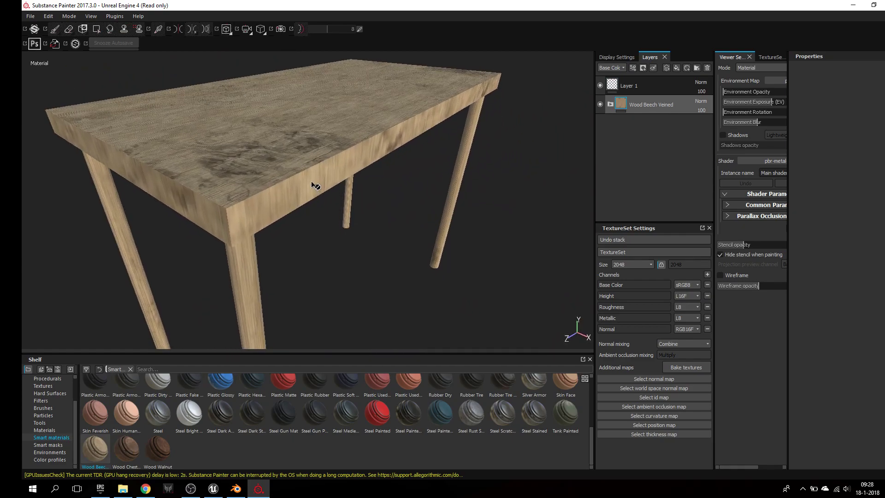
pyautogui.keyDown('alt'); pyautogui.moveTo(370, 203); pyautogui.dragTo(301, 209); pyautogui.keyUp('alt')
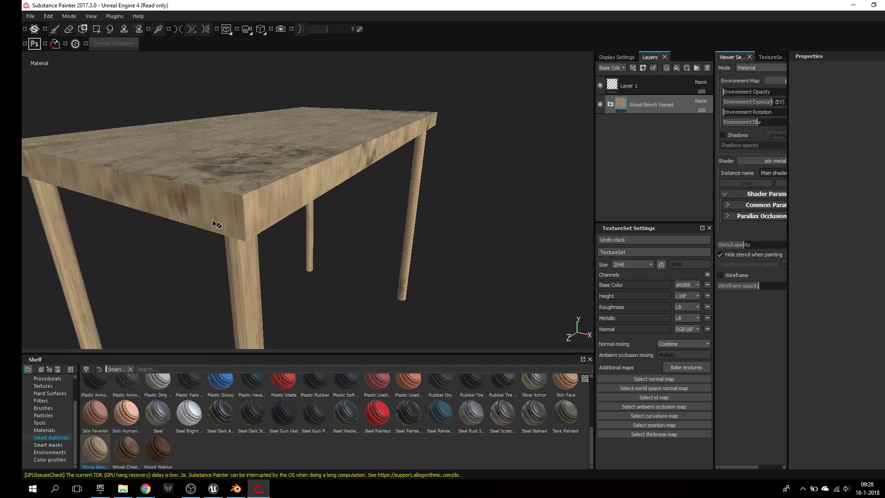
pyautogui.keyDown('alt'); pyautogui.moveTo(214, 224); pyautogui.dragTo(368, 193); pyautogui.keyUp('alt')
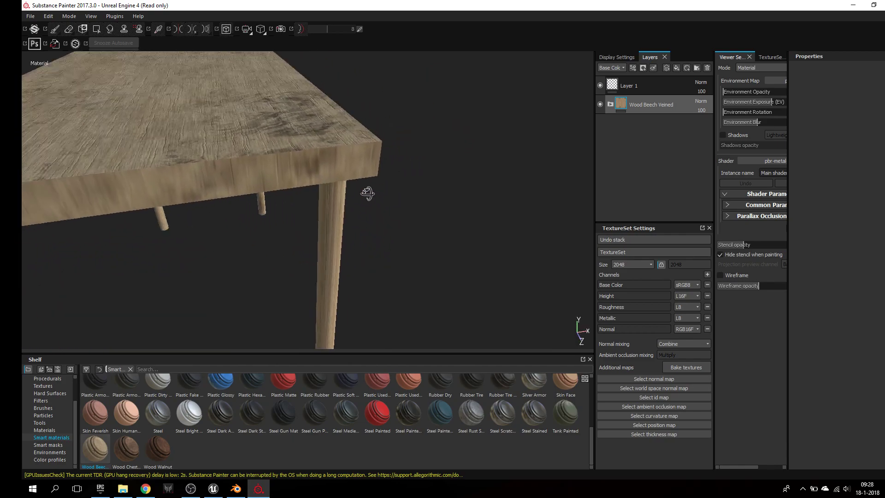
pyautogui.keyDown('alt'); pyautogui.moveTo(223, 209); pyautogui.dragTo(561, 134); pyautogui.keyUp('alt')
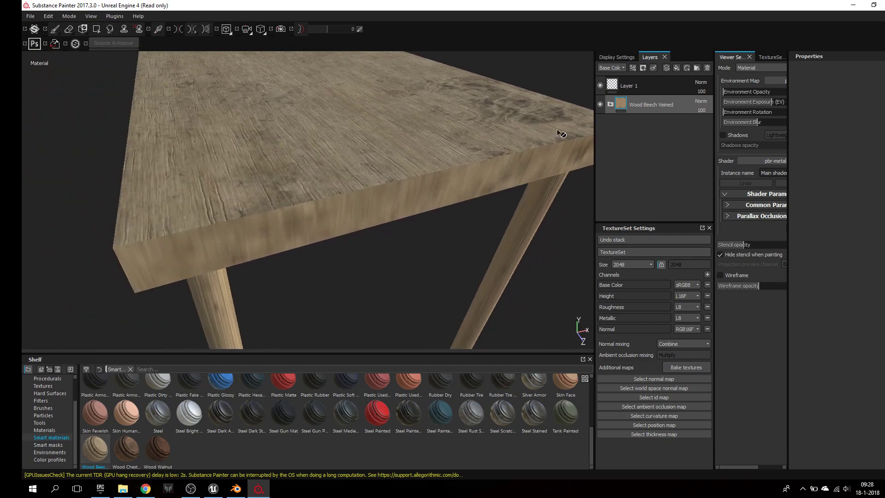
pyautogui.click(643, 87)
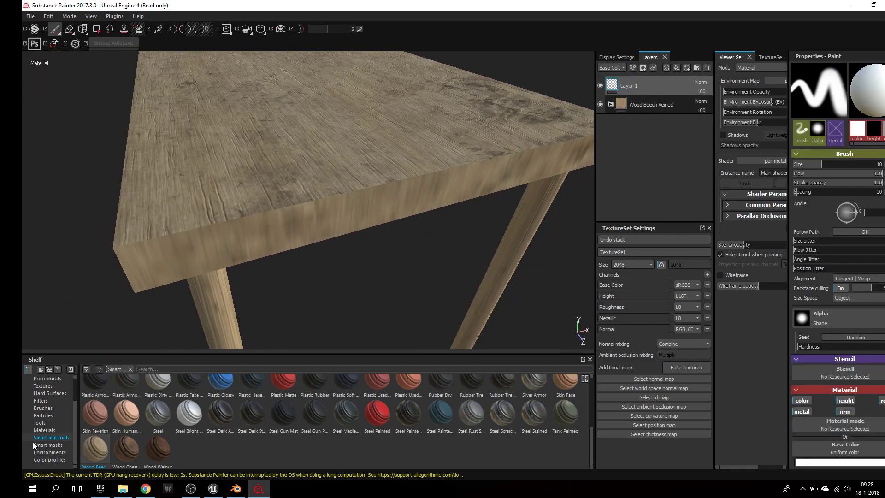
# Load the Dirt 1 brush with black base colour and roughness set to 1
pyautogui.click(51, 409)
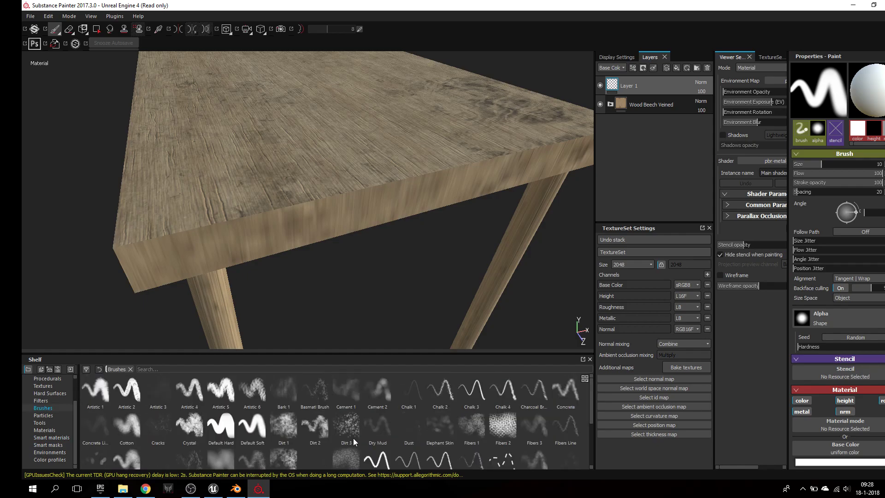
pyautogui.click(278, 427)
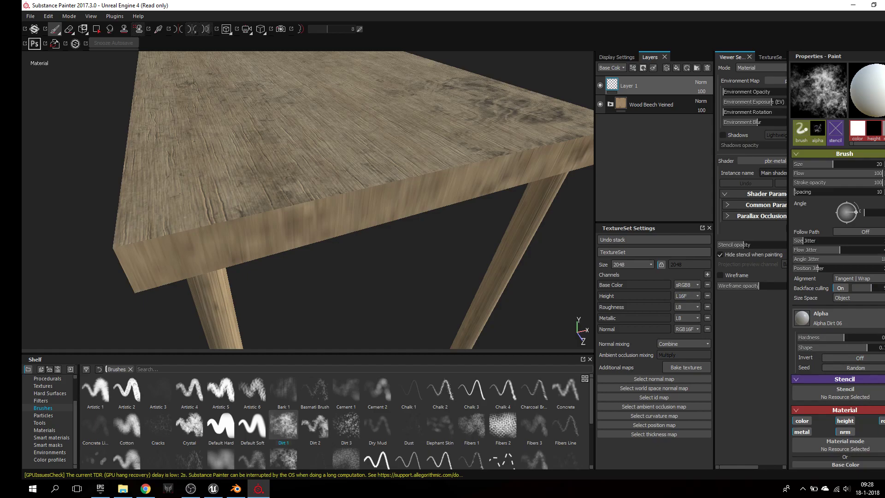
pyautogui.scroll(-5, 839, 276)
pyautogui.click(862, 336)
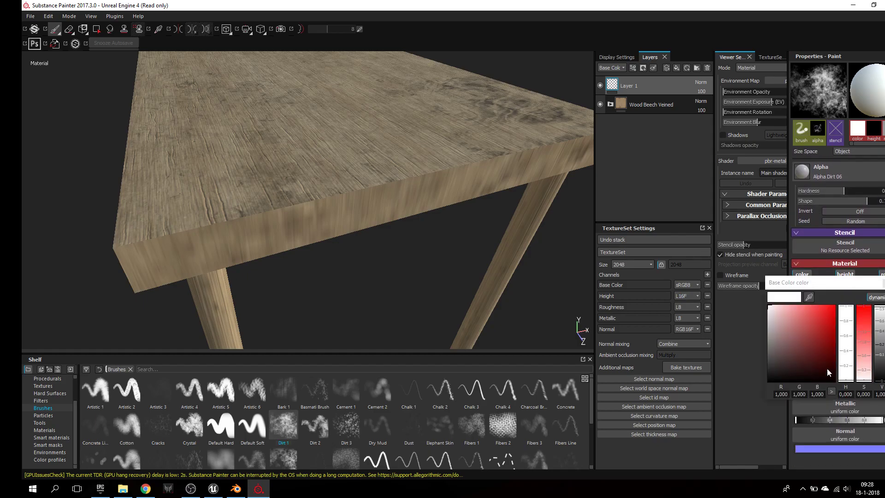
pyautogui.moveTo(817, 351); pyautogui.dragTo(743, 400)
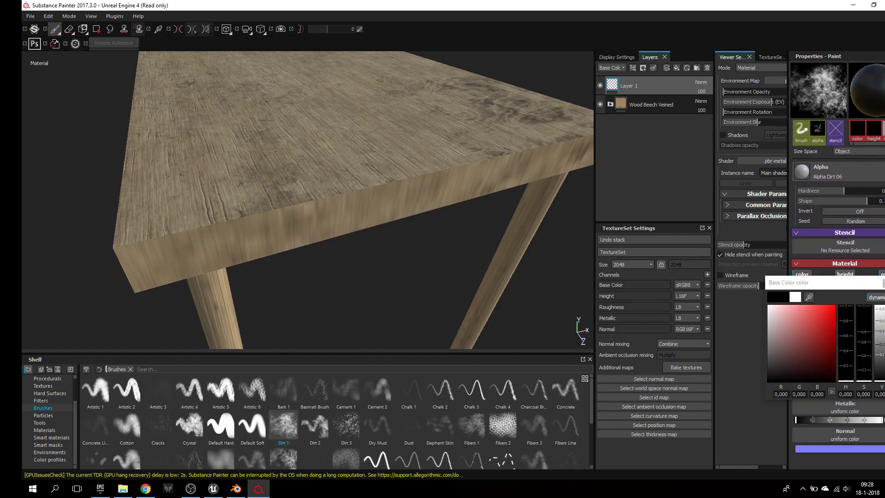
pyautogui.click(756, 392)
pyautogui.moveTo(832, 394); pyautogui.dragTo(881, 392)
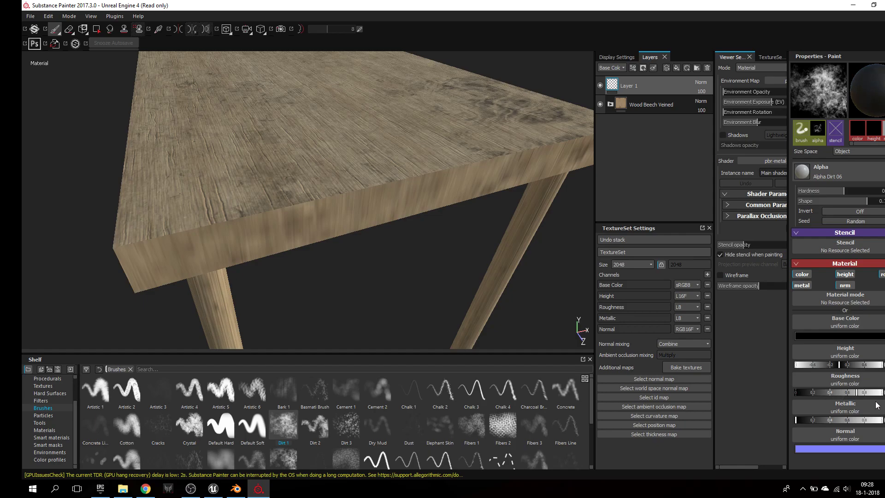
# Paint dark dirt stains on the tabletop's front corner and orbit to inspect them
pyautogui.moveTo(285, 156)
pyautogui.mouseDown()
pyautogui.moveTo(346, 194)
pyautogui.moveTo(346, 226)
pyautogui.moveTo(300, 223)
pyautogui.moveTo(398, 176)
pyautogui.moveTo(345, 144)
pyautogui.moveTo(347, 168)
pyautogui.moveTo(307, 204)
pyautogui.moveTo(391, 179)
pyautogui.mouseUp()
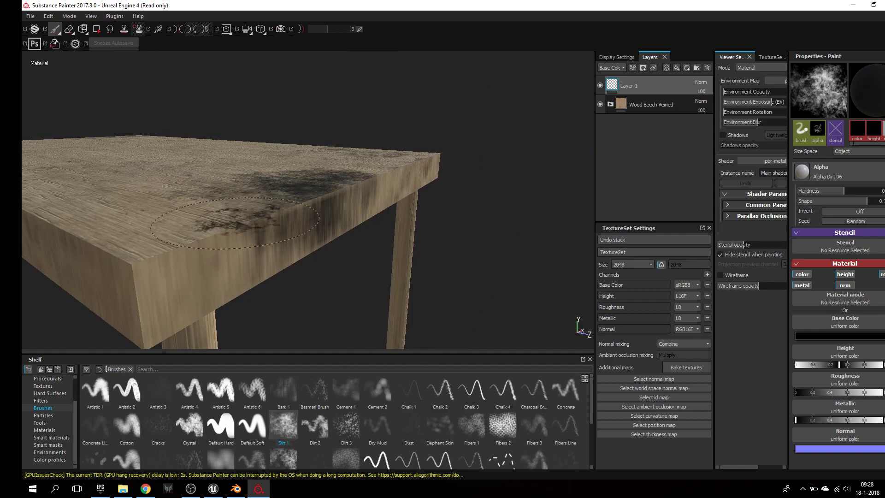
pyautogui.moveTo(230, 217)
pyautogui.keyDown('alt'); pyautogui.mouseDown()
pyautogui.moveTo(206, 189)
pyautogui.moveTo(154, 182)
pyautogui.mouseUp(); pyautogui.keyUp('alt')
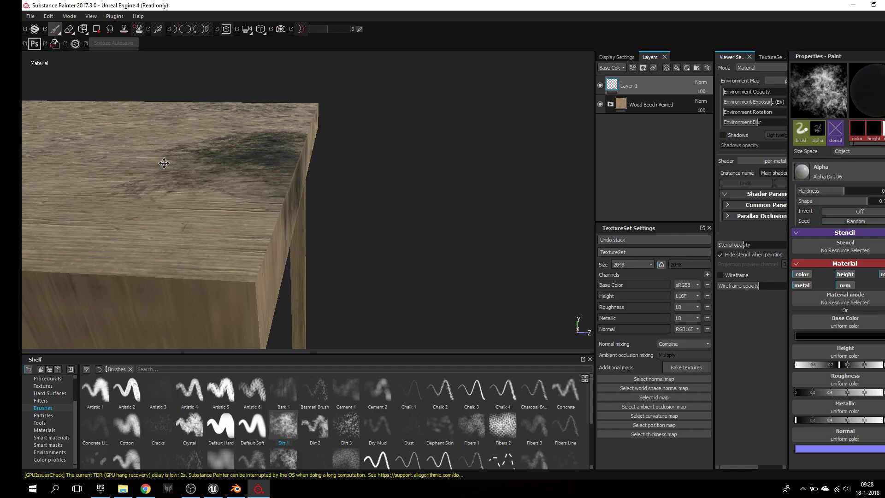
pyautogui.moveTo(164, 163)
pyautogui.keyDown('alt'); pyautogui.mouseDown()
pyautogui.moveTo(409, 202)
pyautogui.moveTo(336, 204)
pyautogui.moveTo(519, 132)
pyautogui.moveTo(414, 191)
pyautogui.moveTo(396, 221)
pyautogui.moveTo(335, 225)
pyautogui.mouseUp(); pyautogui.keyUp('alt')
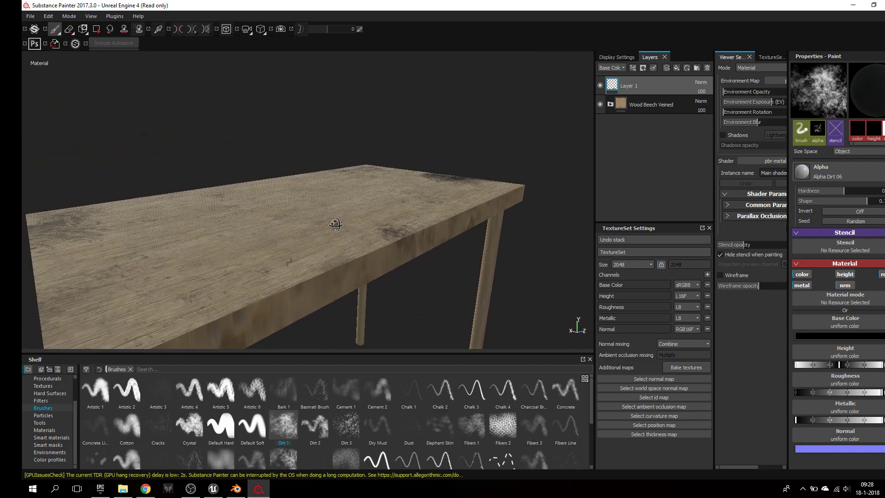
# Save the painted project as 'table' in the Bureaublad (Desktop) folder
pyautogui.click(29, 17)
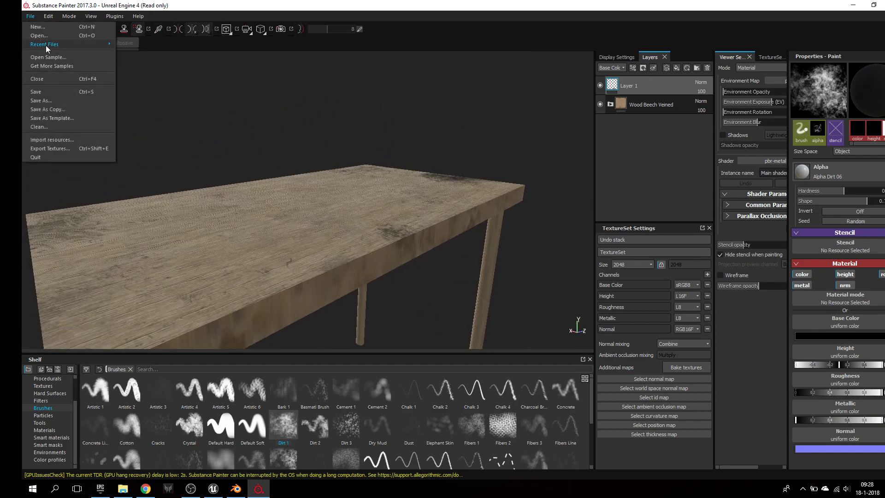
pyautogui.click(62, 91)
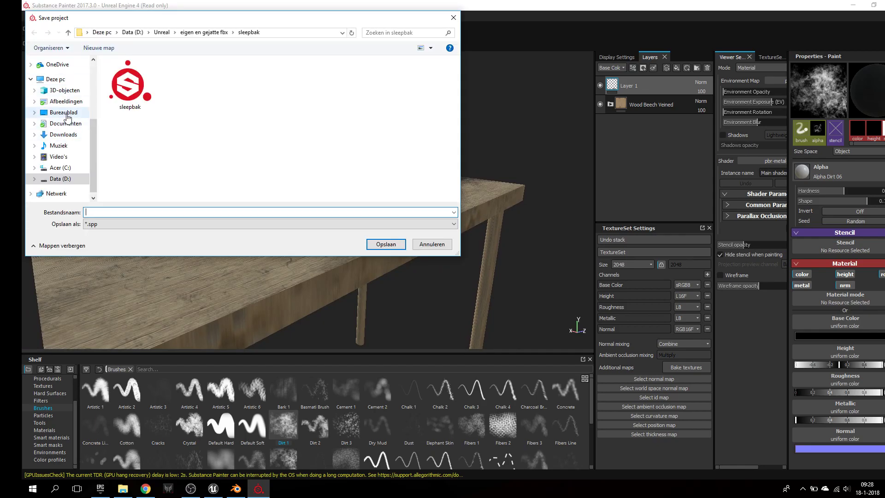
pyautogui.click(65, 113)
pyautogui.click(107, 210)
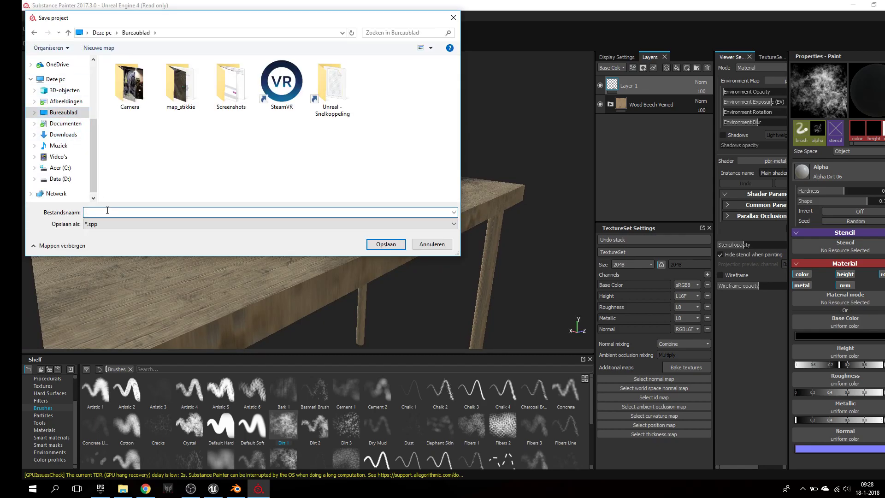
pyautogui.write('table')
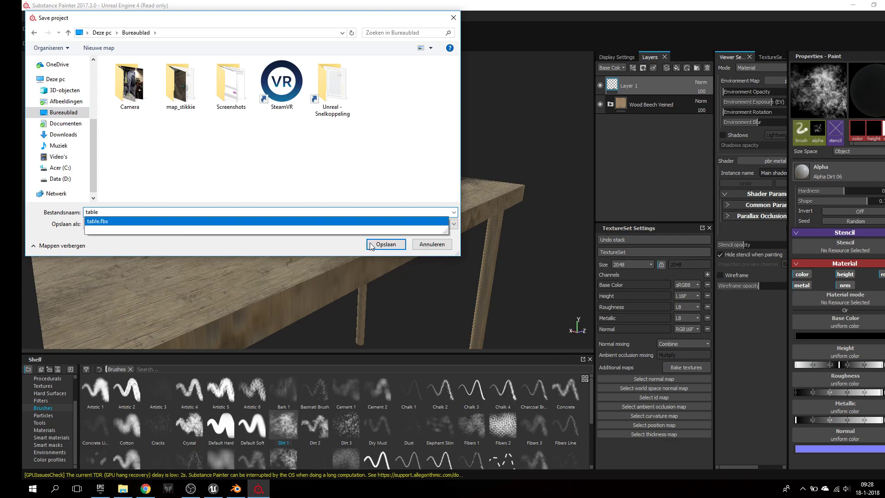
pyautogui.click(373, 244)
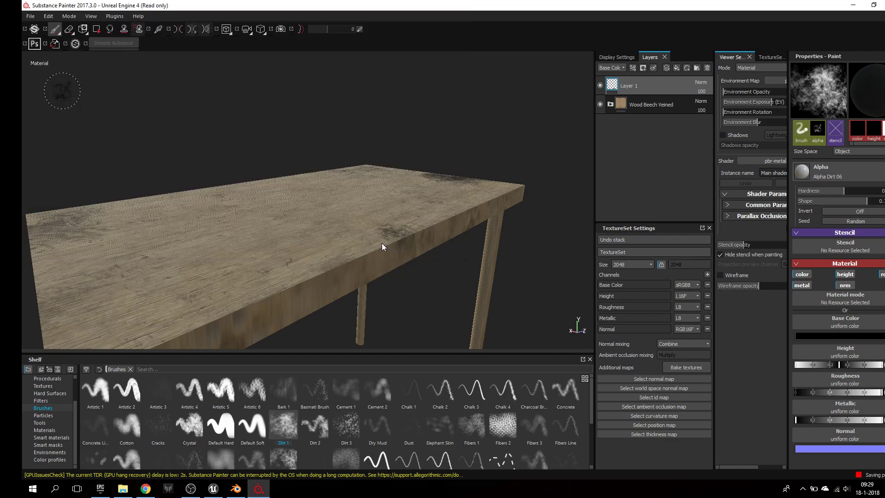
# In Blender, return the table to Object Mode and snap the 3D cursor to the world centre
pyautogui.click(236, 489)
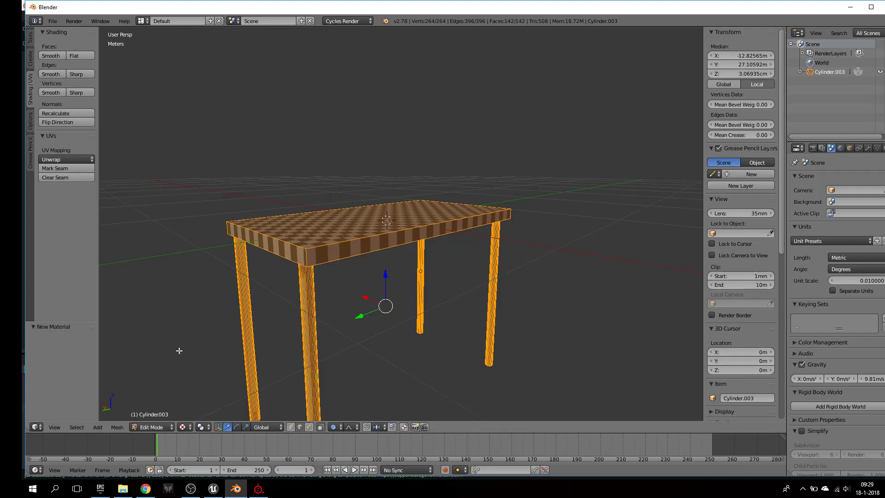
pyautogui.click(162, 430)
pyautogui.click(167, 414)
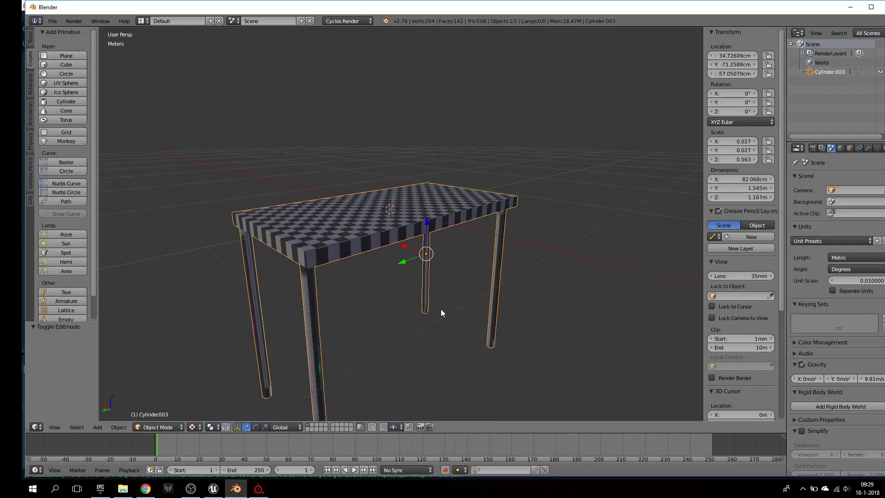
pyautogui.hotkey('shift', 's')
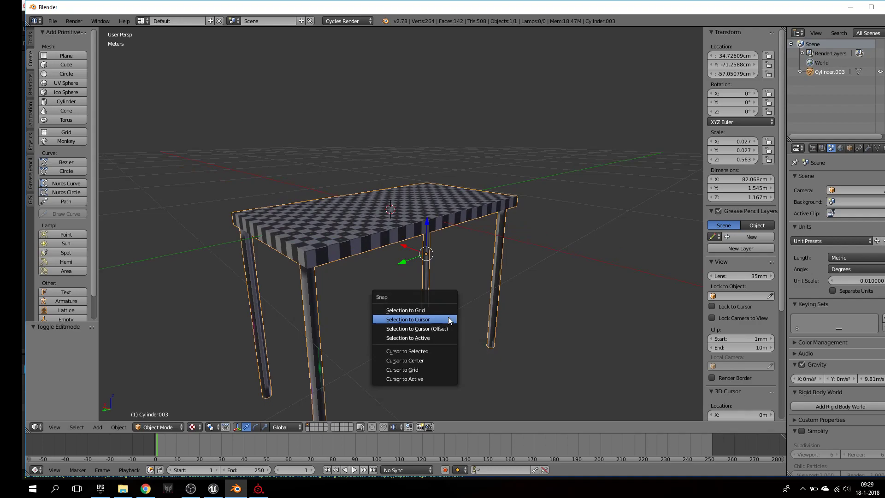
pyautogui.click(436, 362)
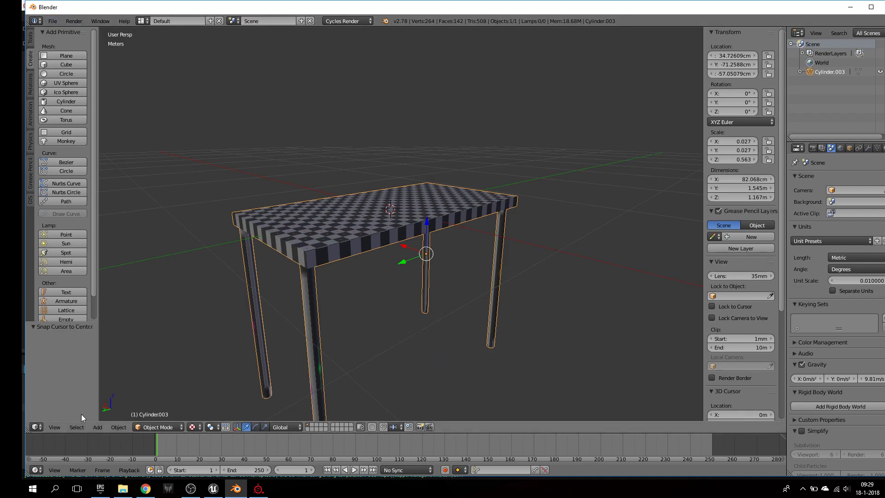
# Add a cube, scale it down to a small size and raise it onto the tabletop
pyautogui.click(30, 39)
pyautogui.click(29, 62)
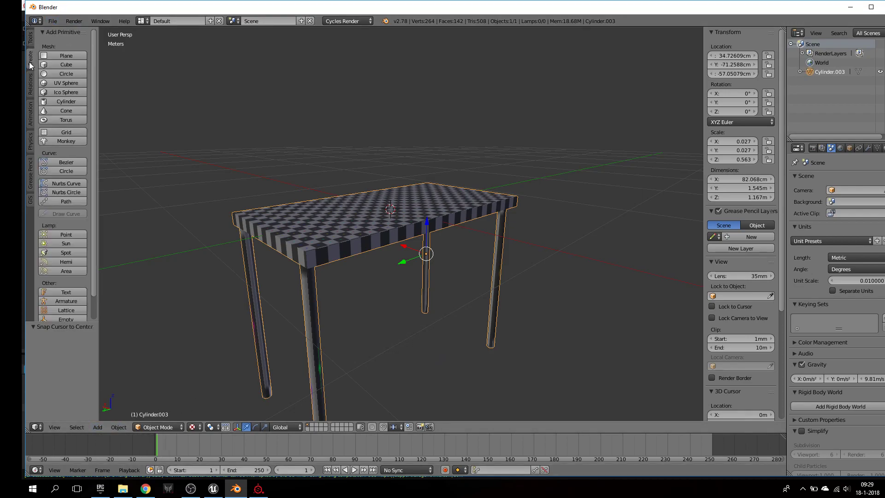
pyautogui.click(62, 65)
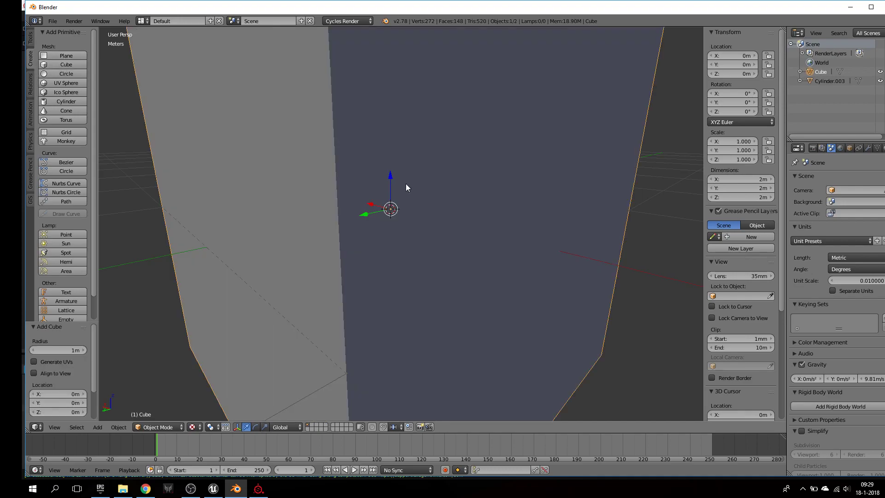
pyautogui.press('s')
pyautogui.click(410, 216)
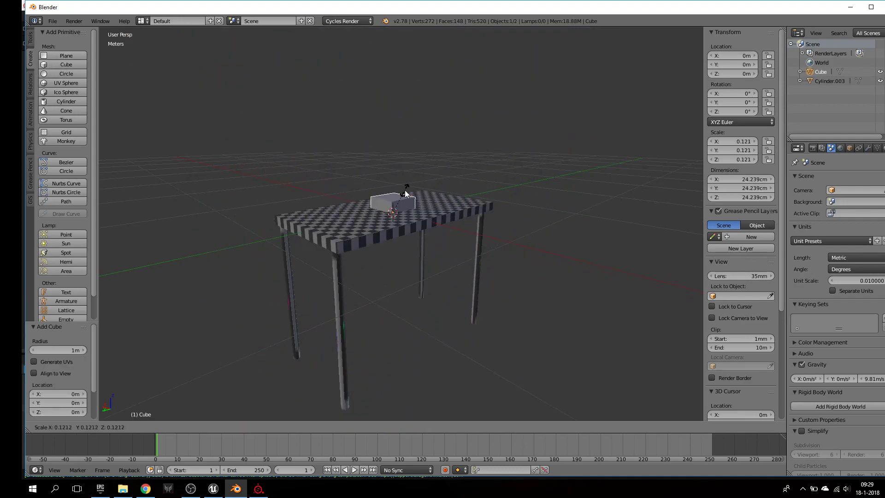
pyautogui.scroll(6, 409, 217)
pyautogui.press('s')
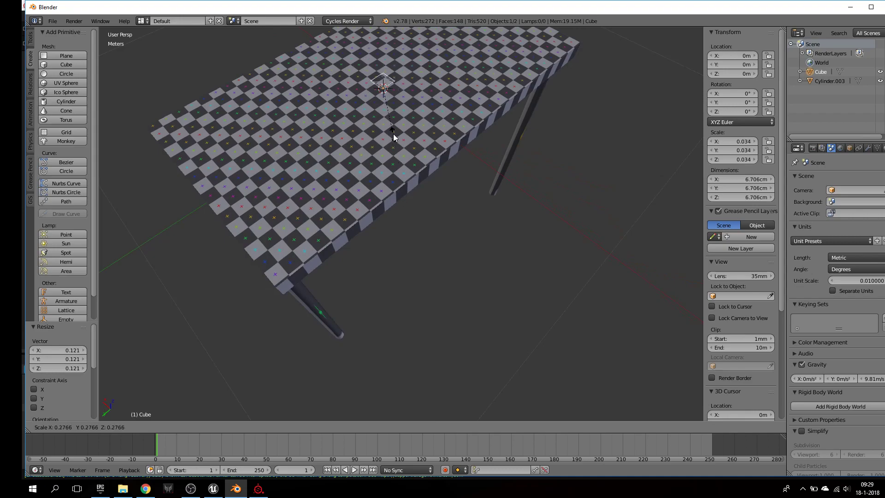
pyautogui.click(394, 135)
pyautogui.moveTo(383, 64); pyautogui.dragTo(382, 58)
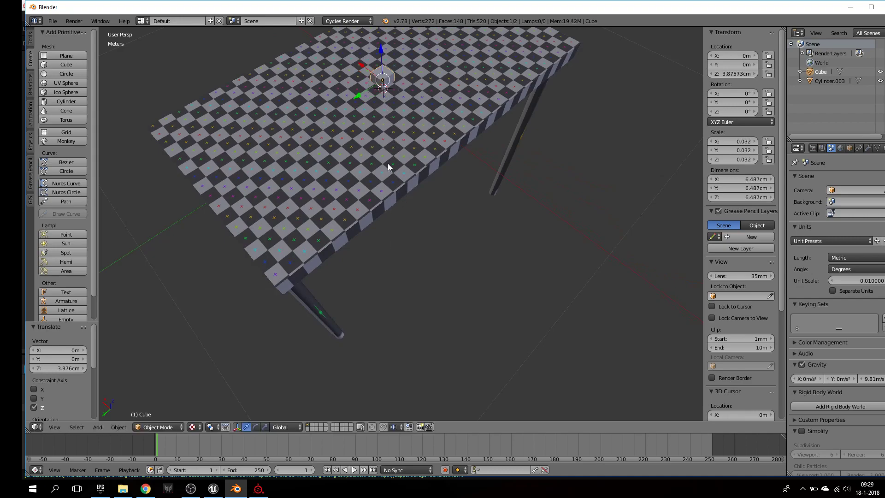
# Select the table and the small cube and join them with Ctrl+J
pyautogui.rightClick(322, 172)
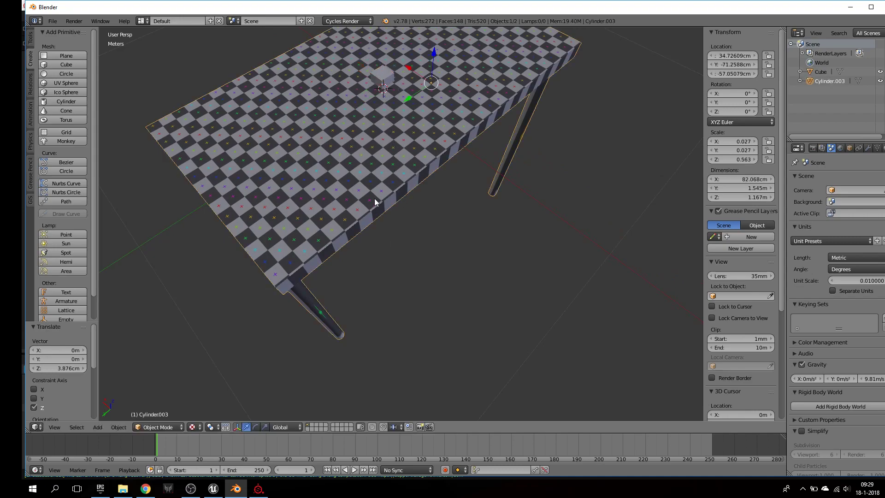
pyautogui.keyDown('shift'); pyautogui.rightClick(382, 77); pyautogui.keyUp('shift')
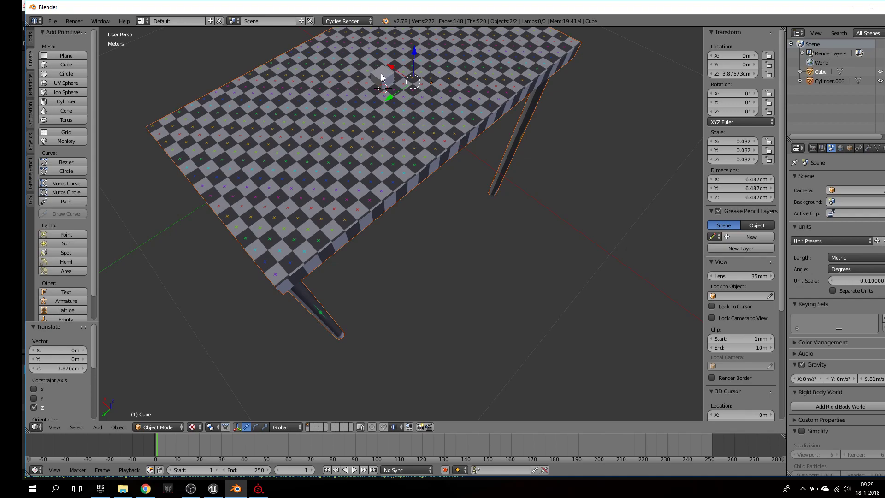
pyautogui.hotkey('ctrl', 'j')
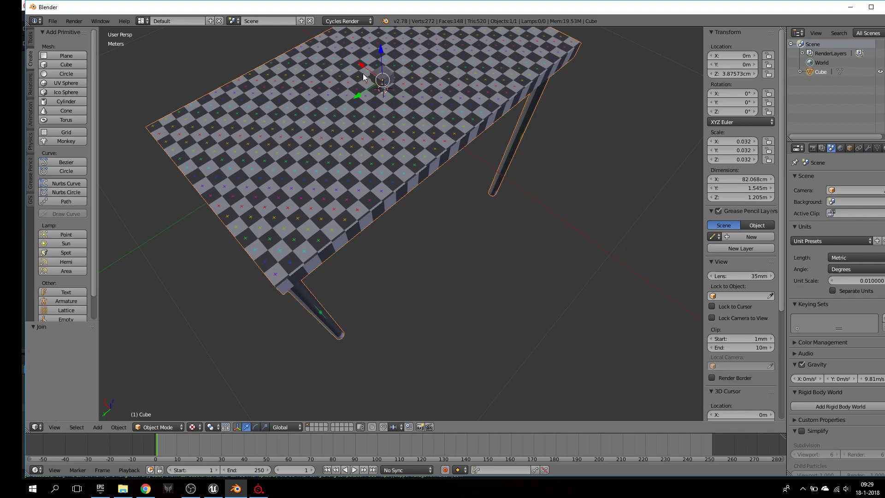
pyautogui.click(144, 20)
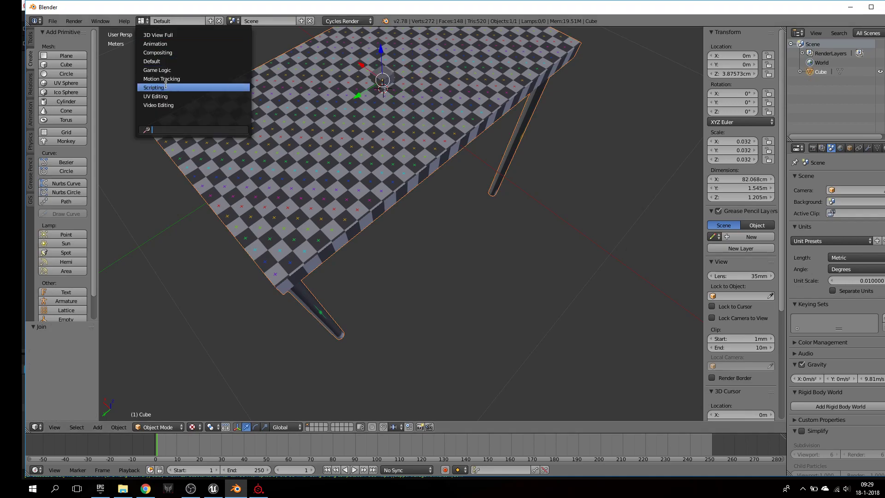
# In the UV Editing layout, select all geometry in Edit Mode and apply Smart UV Project
pyautogui.click(172, 98)
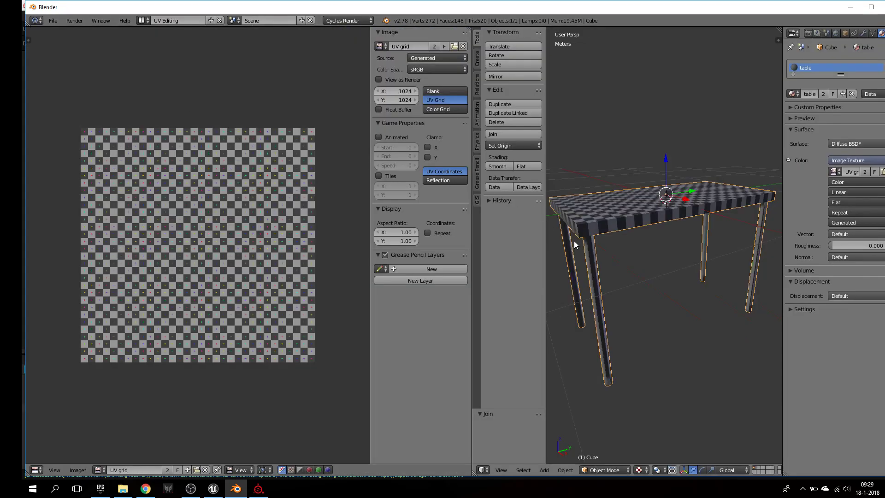
pyautogui.scroll(4, 660, 214)
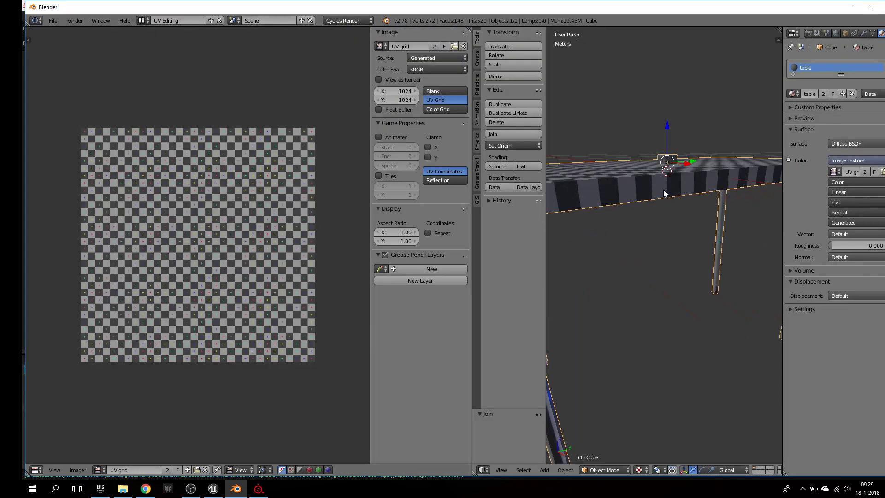
pyautogui.scroll(-4, 662, 189)
pyautogui.moveTo(663, 194); pyautogui.dragTo(657, 350, button='middle')
pyautogui.click(606, 469)
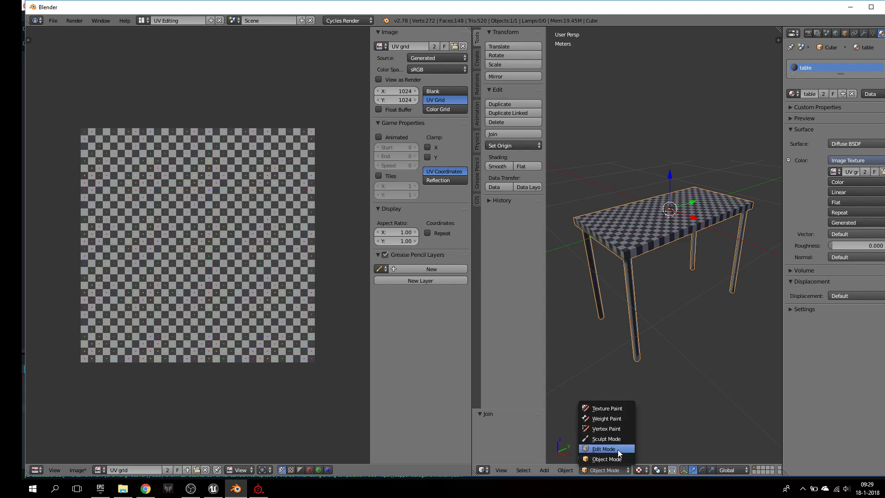
pyautogui.click(618, 449)
pyautogui.click(568, 468)
pyautogui.click(568, 468)
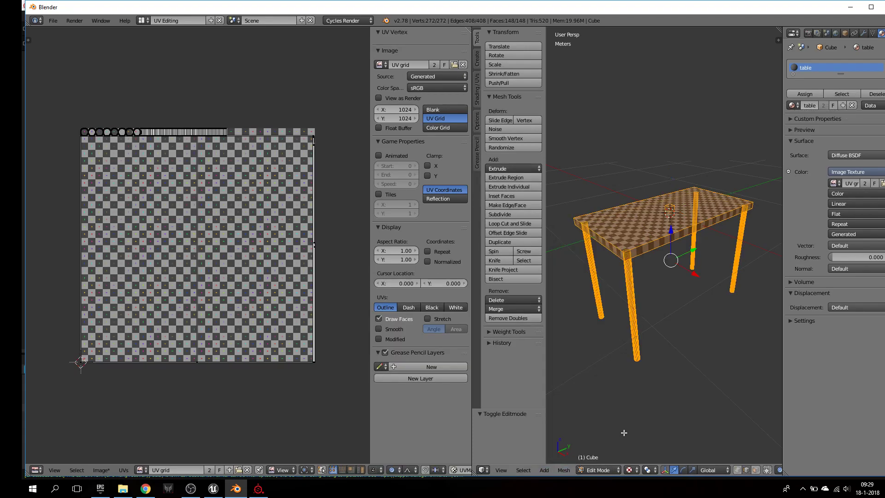
pyautogui.press('a')
pyautogui.press('a')
pyautogui.click(568, 469)
pyautogui.moveTo(604, 394)
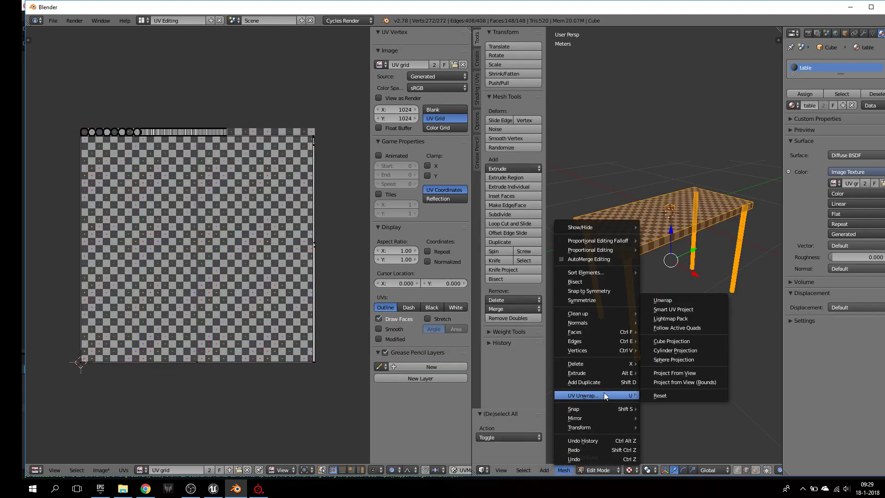
pyautogui.click(690, 314)
pyautogui.click(687, 374)
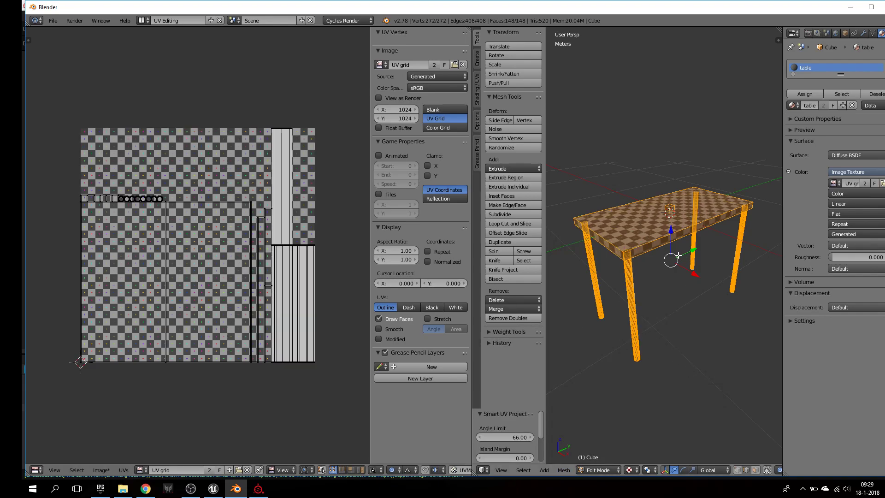
pyautogui.scroll(6, 679, 255)
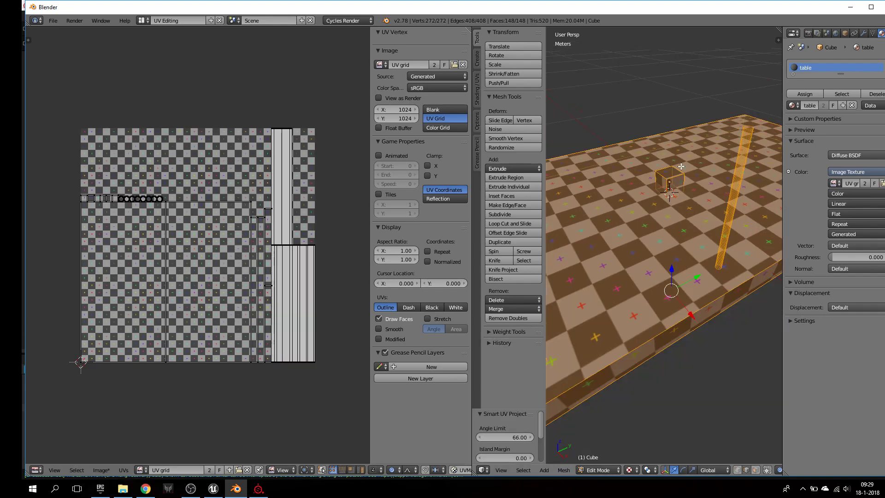
# Select the small cube's linked geometry with L and delete its vertices
pyautogui.rightClick(680, 174)
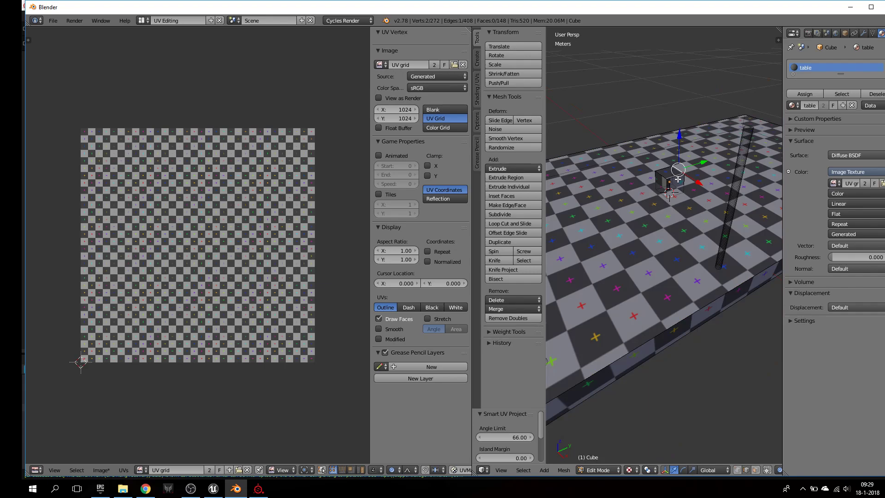
pyautogui.hotkey('ctrl', 'Tab')
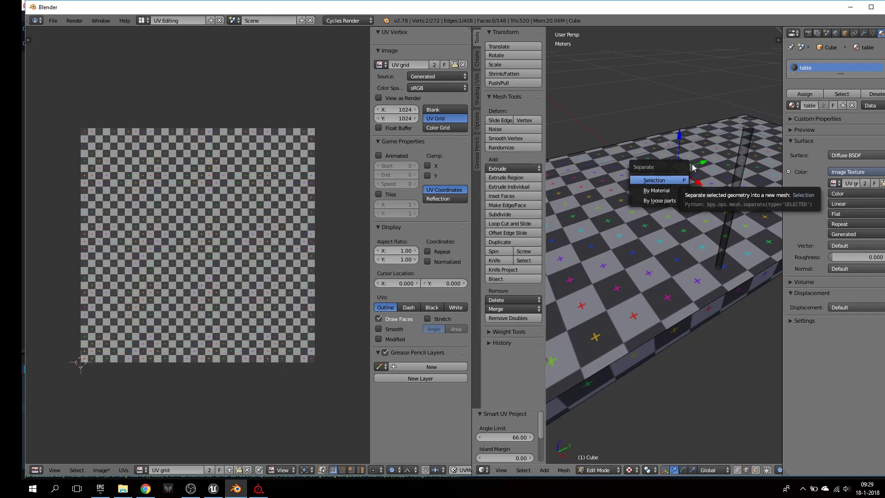
pyautogui.click(681, 178)
pyautogui.rightClick(674, 171)
pyautogui.rightClick(676, 171)
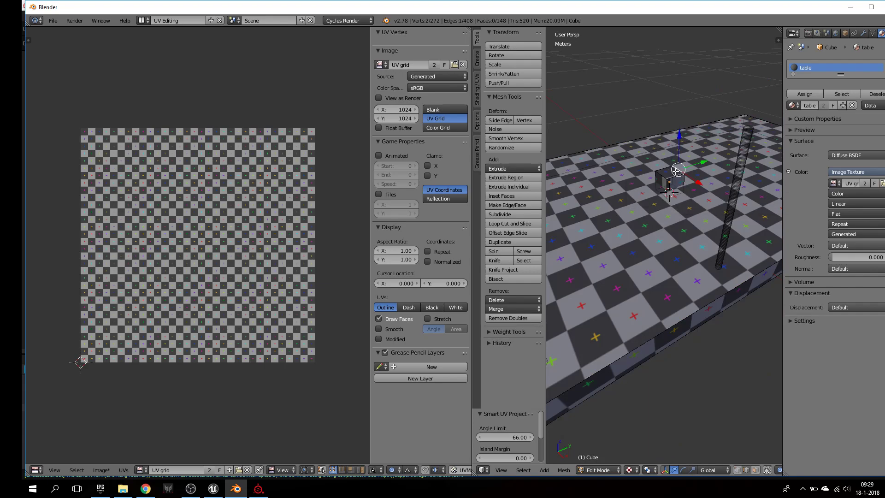
pyautogui.press('l')
pyautogui.press('x')
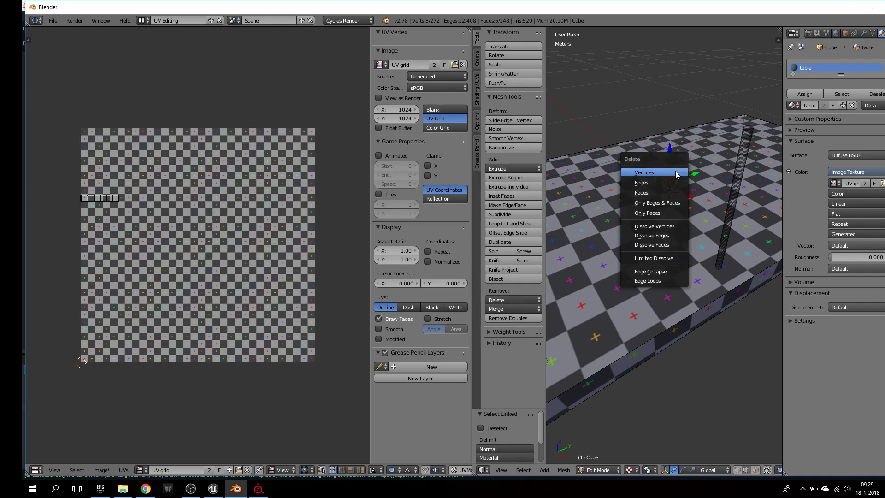
pyautogui.click(676, 172)
pyautogui.scroll(-2, 676, 177)
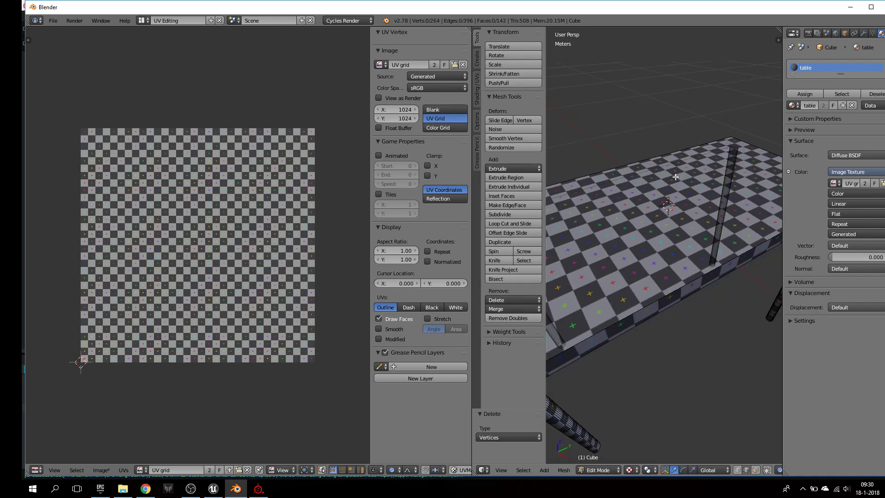
# Export the table as FBX to table.fbx
pyautogui.click(53, 21)
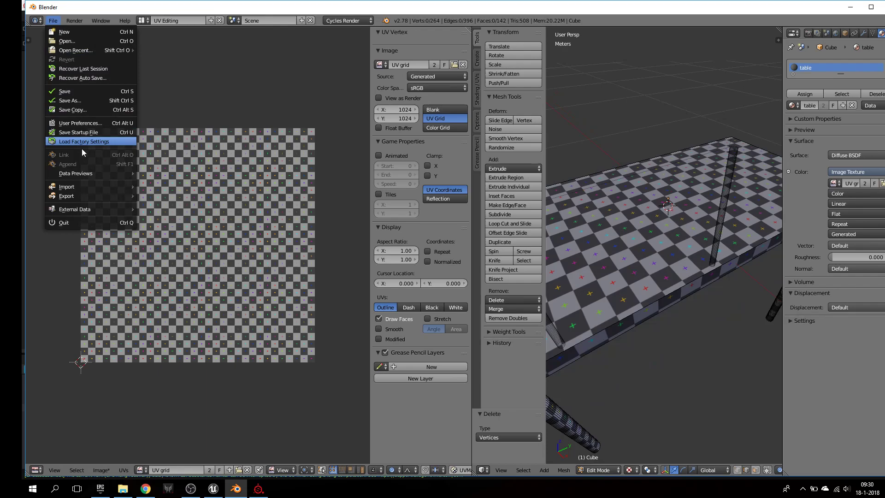
pyautogui.moveTo(95, 197)
pyautogui.click(184, 224)
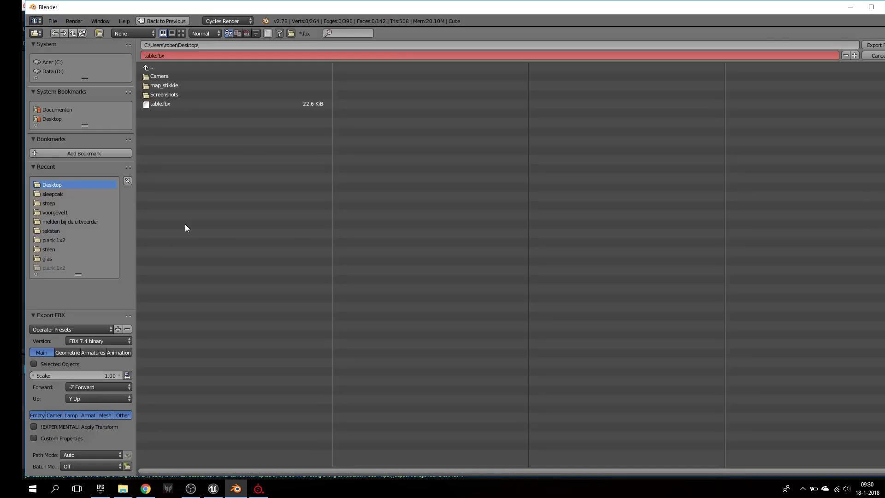
pyautogui.click(165, 105)
pyautogui.press('Return')
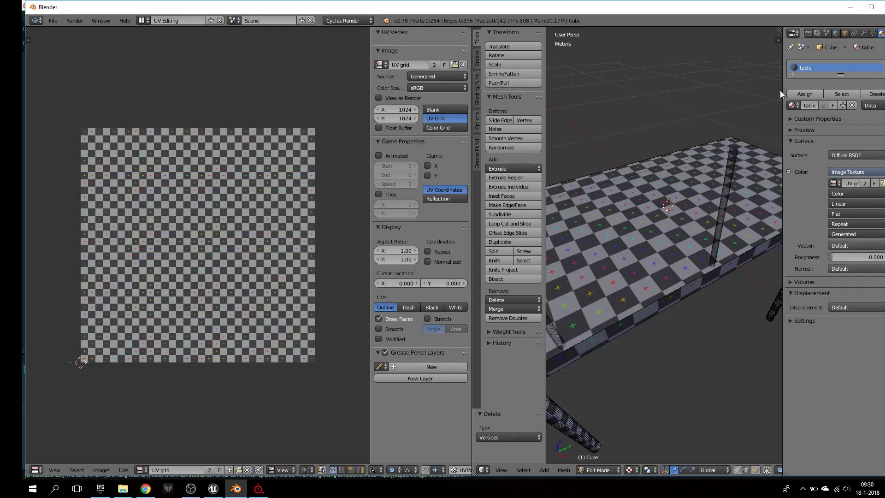
# In Substance Painter's Project configuration, reload table.fbx as the project mesh
pyautogui.click(259, 488)
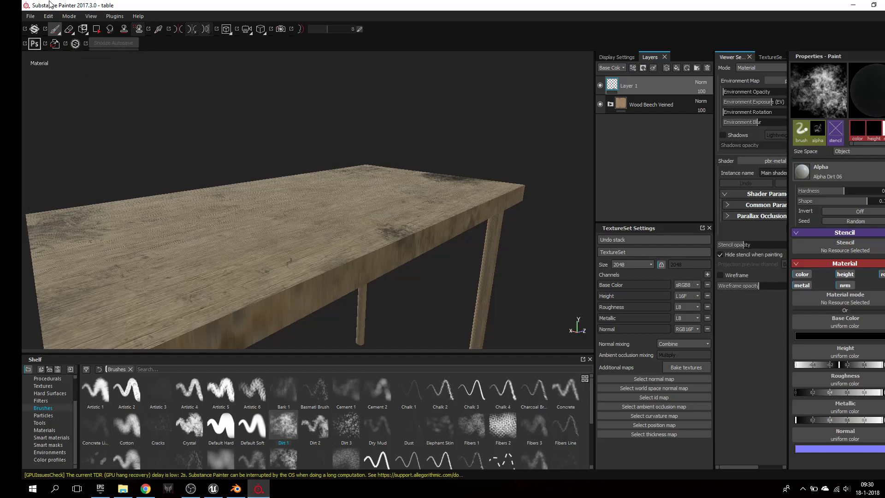
pyautogui.click(31, 16)
pyautogui.moveTo(50, 18)
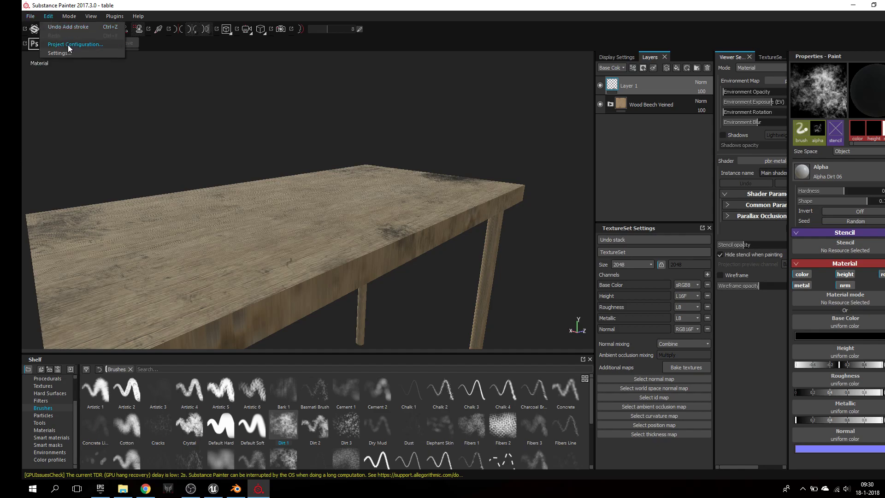
pyautogui.click(74, 45)
pyautogui.click(532, 214)
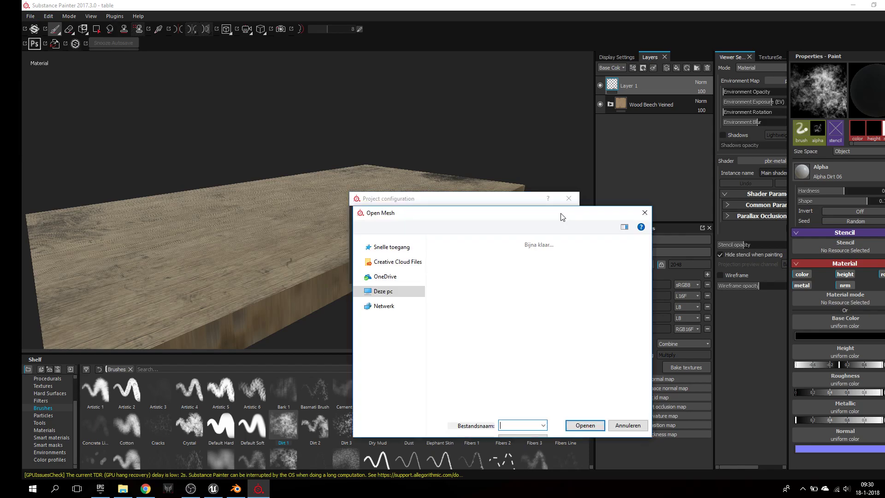
pyautogui.click(658, 285)
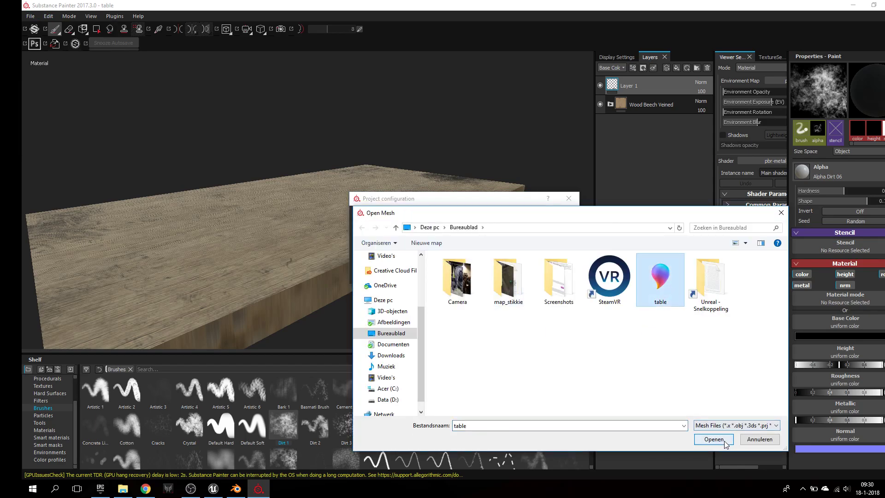
pyautogui.click(713, 439)
pyautogui.click(501, 276)
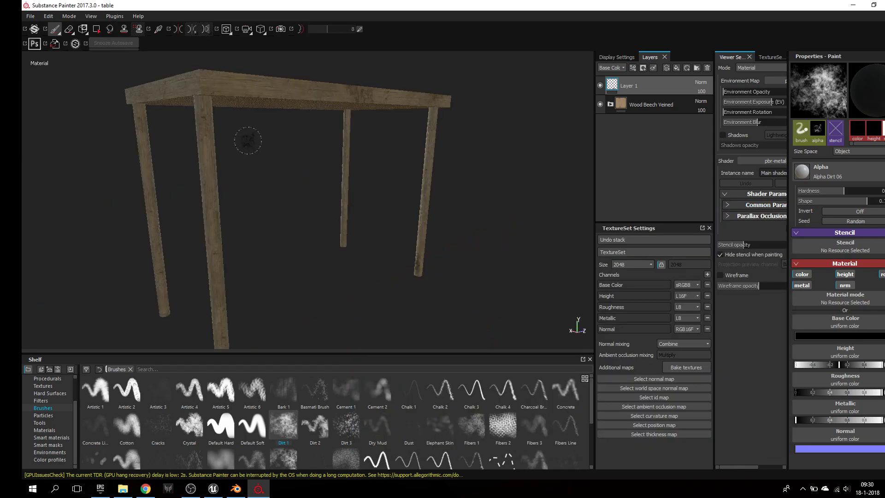
# Dab Dirt 1 smudges onto the tabletop edge, corners and centre, orbiting between strokes
pyautogui.moveTo(276, 124)
pyautogui.keyDown('alt'); pyautogui.mouseDown()
pyautogui.moveTo(325, 183)
pyautogui.moveTo(312, 172)
pyautogui.moveTo(208, 196)
pyautogui.moveTo(430, 194)
pyautogui.moveTo(178, 162)
pyautogui.mouseUp(); pyautogui.keyUp('alt')
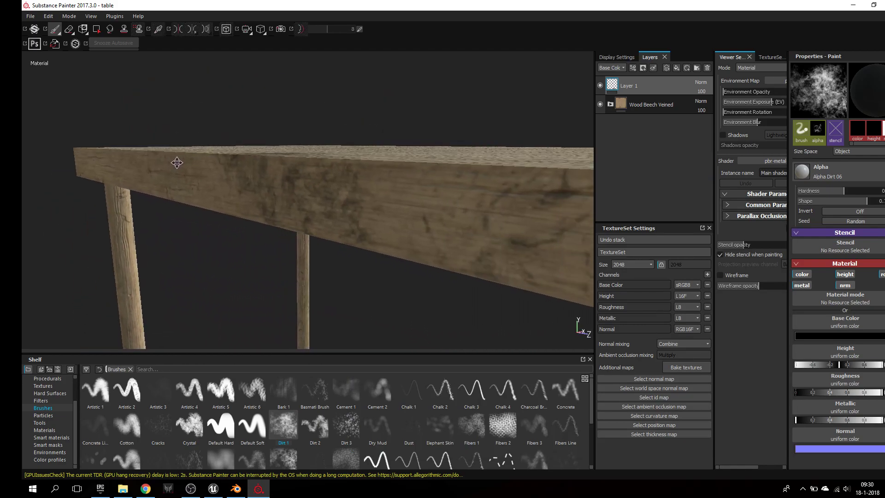
pyautogui.click(255, 175)
pyautogui.moveTo(255, 173)
pyautogui.keyDown('alt'); pyautogui.mouseDown()
pyautogui.moveTo(362, 260)
pyautogui.moveTo(462, 230)
pyautogui.moveTo(463, 203)
pyautogui.moveTo(339, 247)
pyautogui.moveTo(351, 188)
pyautogui.moveTo(389, 194)
pyautogui.moveTo(324, 211)
pyautogui.moveTo(443, 156)
pyautogui.moveTo(421, 190)
pyautogui.mouseUp(); pyautogui.keyUp('alt')
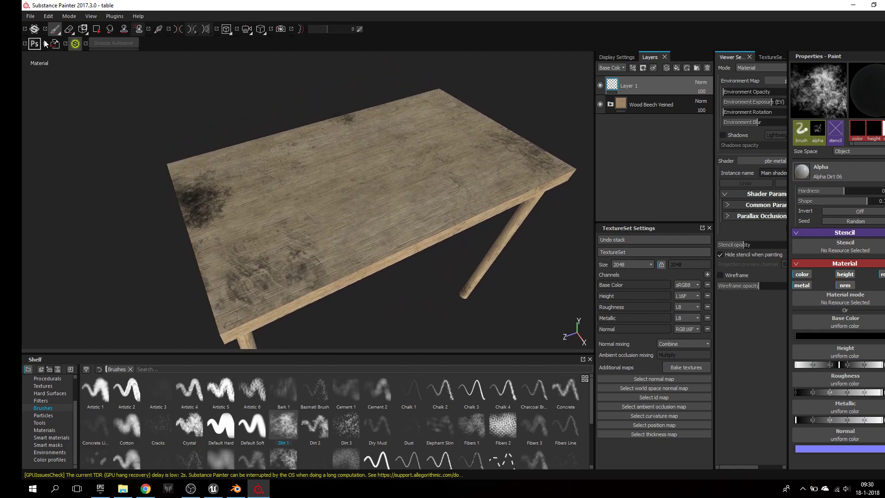
pyautogui.moveTo(75, 425)
pyautogui.mouseDown()
pyautogui.moveTo(73, 398)
pyautogui.moveTo(74, 424)
pyautogui.mouseUp()
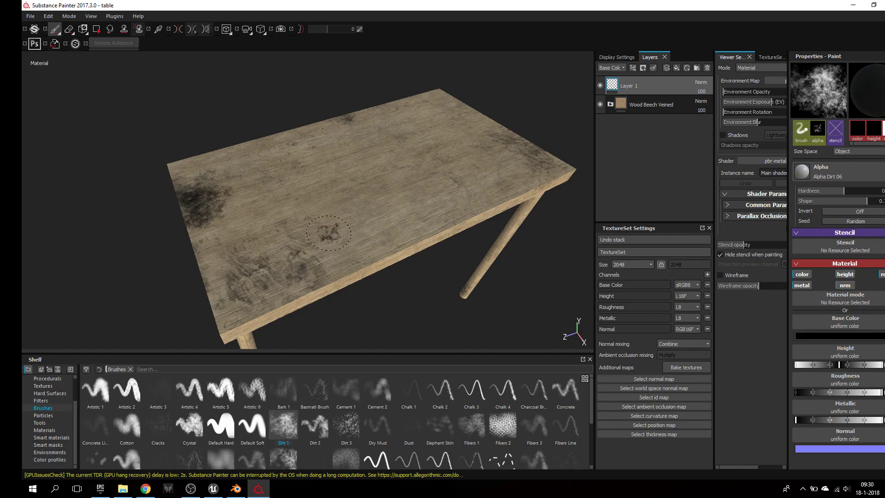
# In Export Textures, keep the Unreal Engine 4 (Packed) preset and 2048x2048 size
pyautogui.click(30, 17)
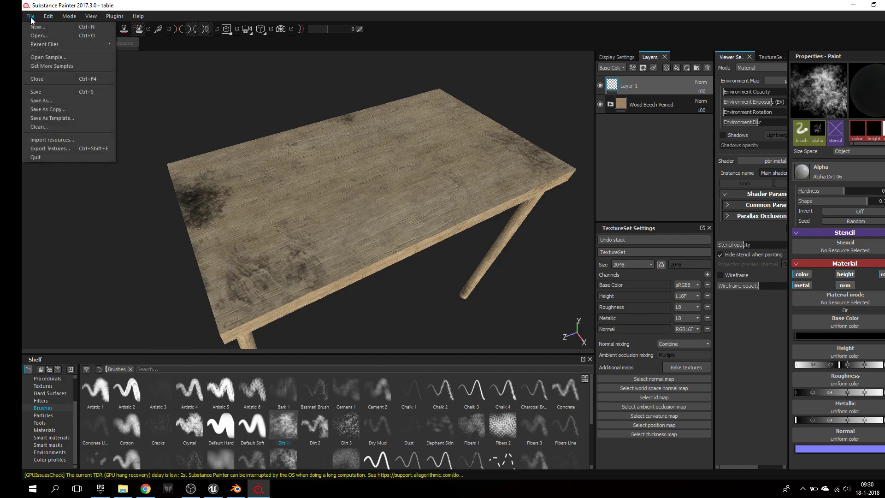
pyautogui.click(64, 148)
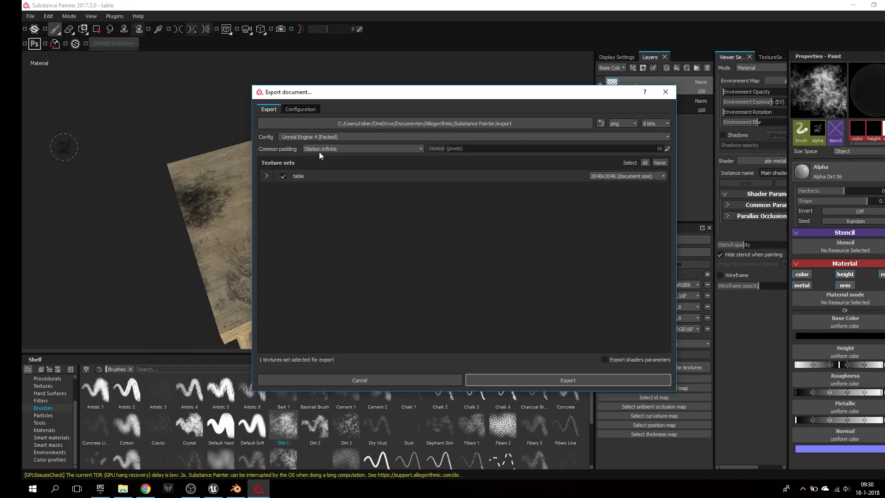
pyautogui.click(450, 123)
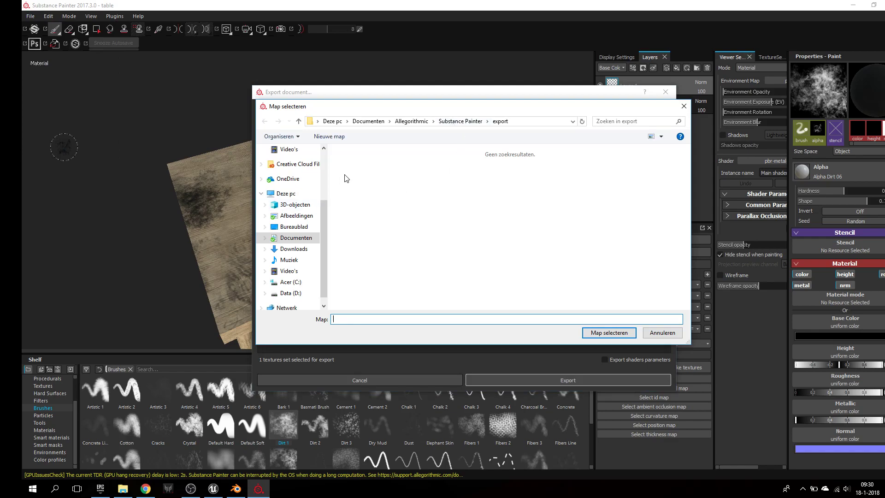
pyautogui.click(685, 107)
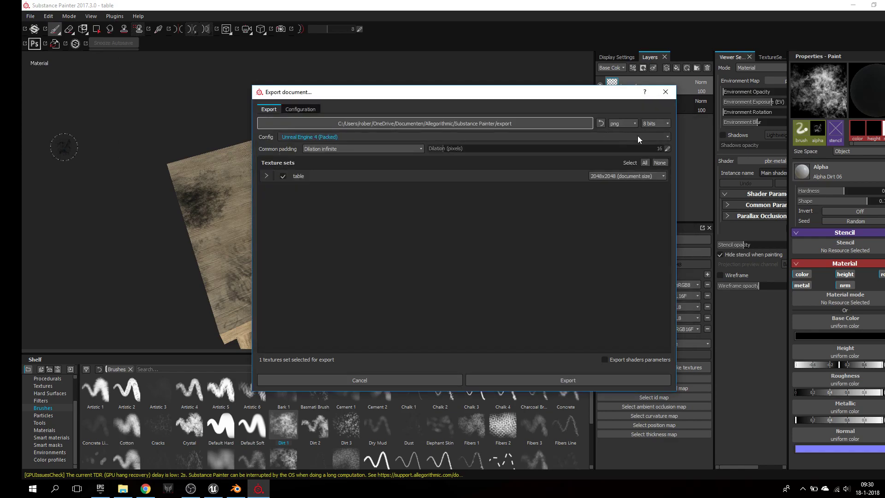
pyautogui.click(660, 135)
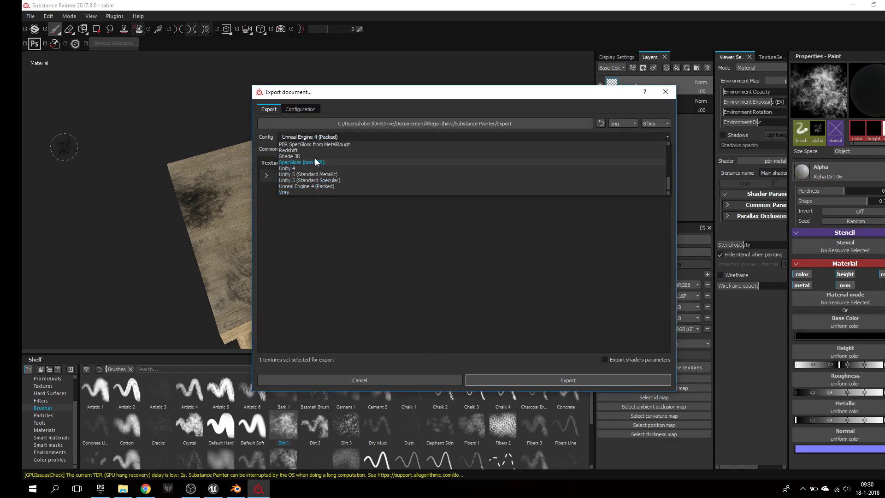
pyautogui.scroll(-1, 324, 156)
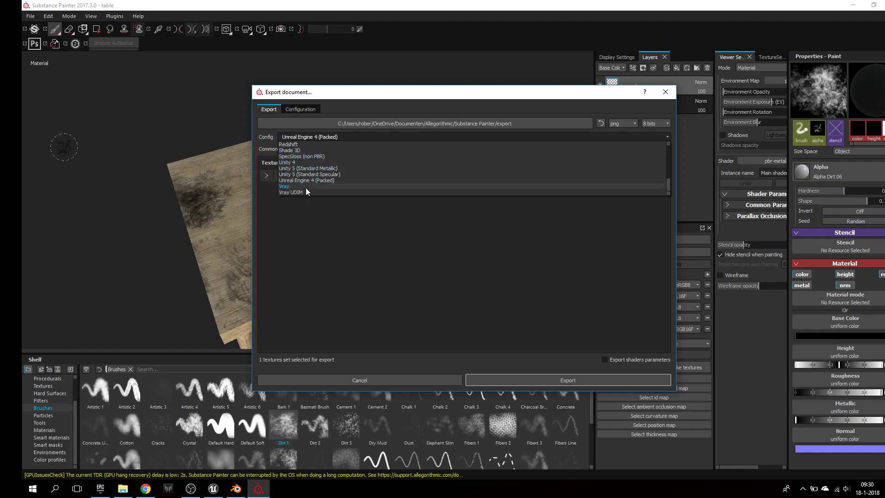
pyautogui.scroll(2, 313, 166)
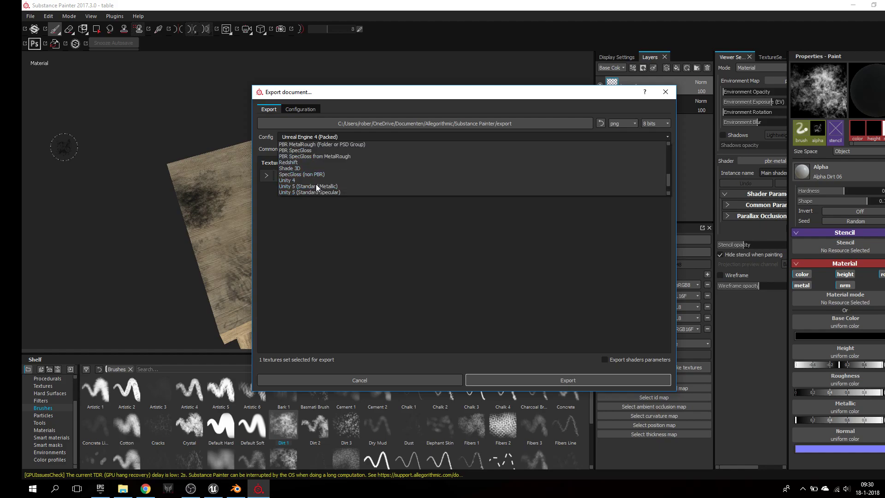
pyautogui.scroll(5, 316, 184)
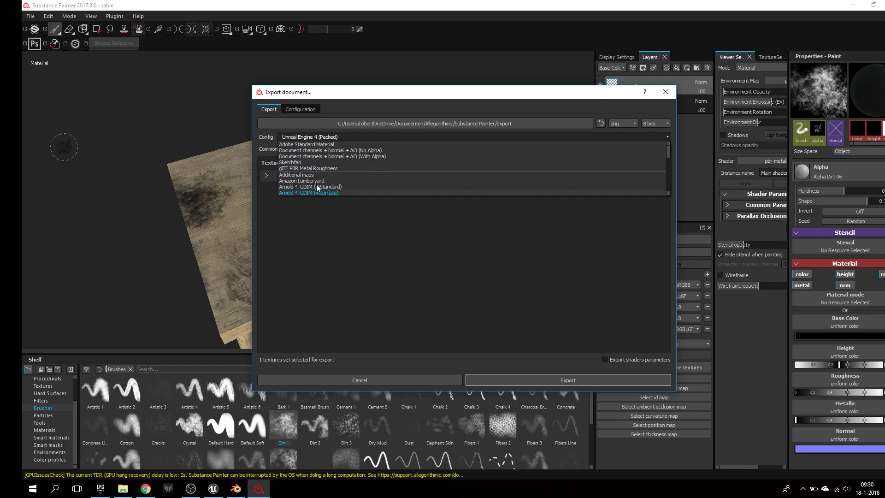
pyautogui.scroll(-4, 318, 174)
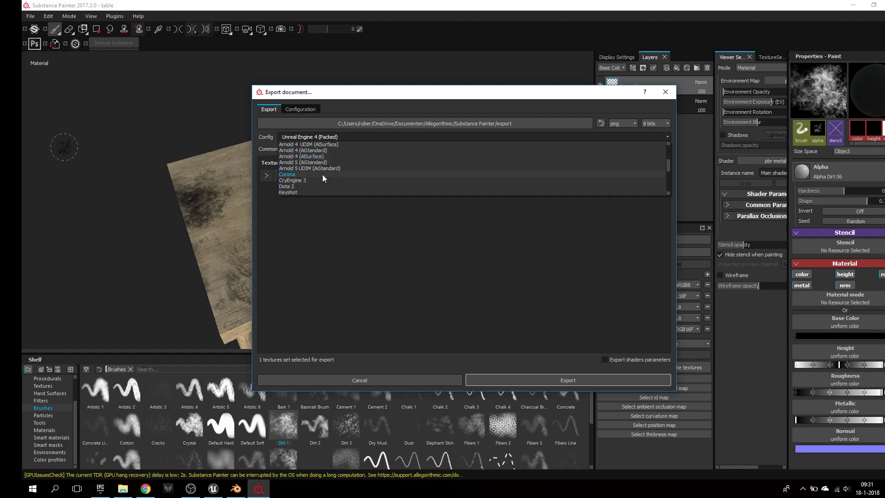
pyautogui.scroll(-3, 326, 173)
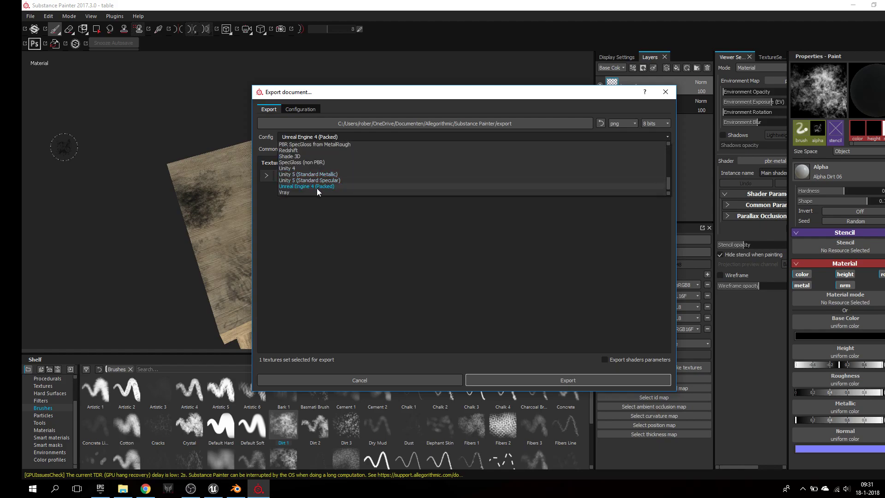
pyautogui.click(311, 186)
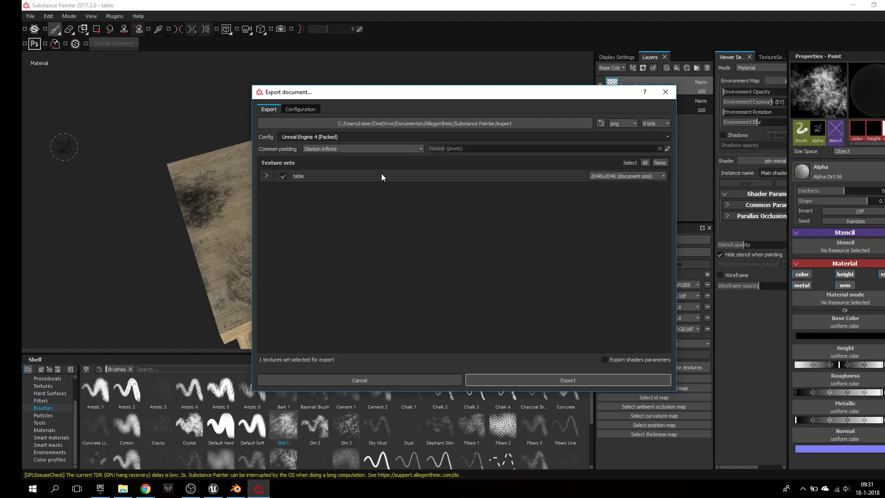
pyautogui.click(626, 178)
pyautogui.click(626, 178)
# Set the output folder to the Desktop, export the textures and open the output folder
pyautogui.click(530, 119)
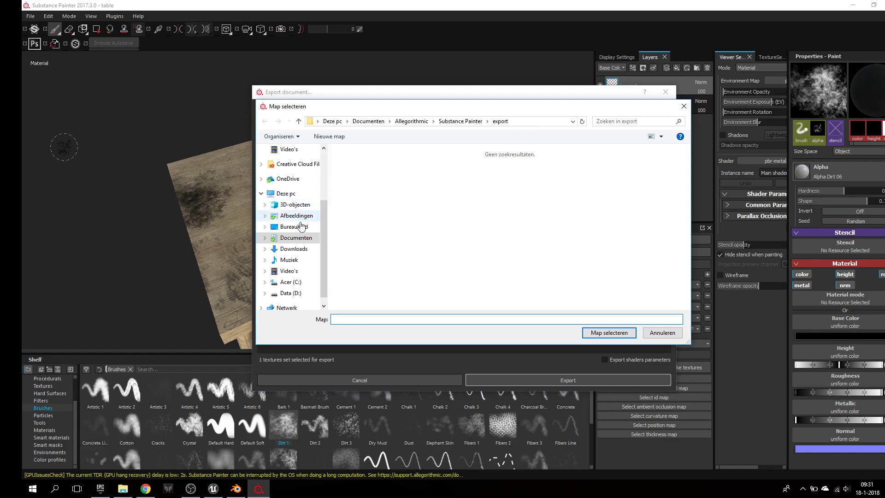
pyautogui.click(295, 227)
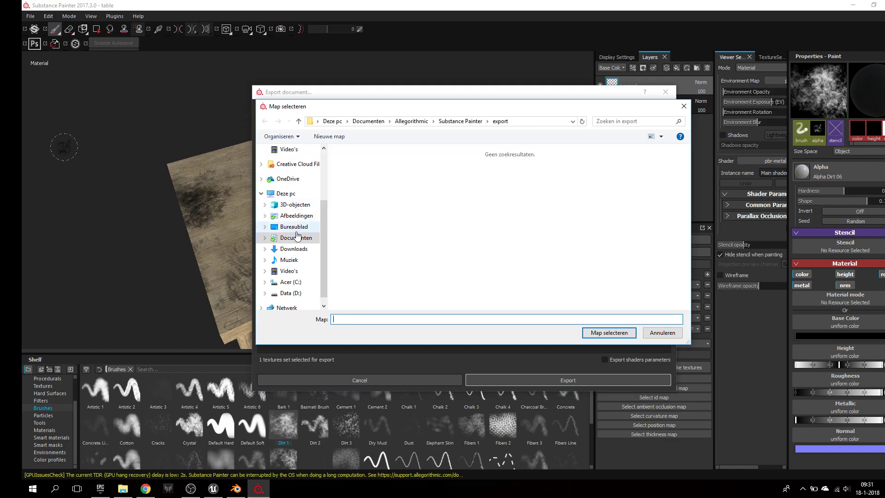
pyautogui.click(610, 332)
pyautogui.click(573, 379)
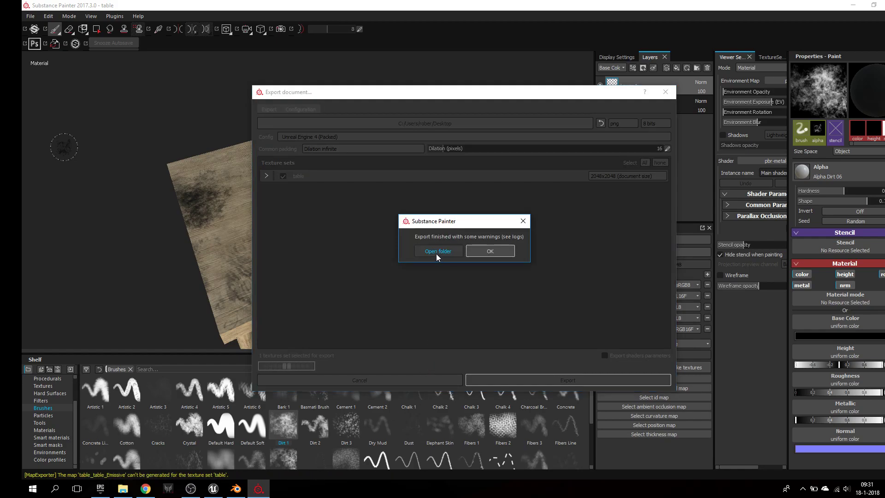
pyautogui.click(436, 252)
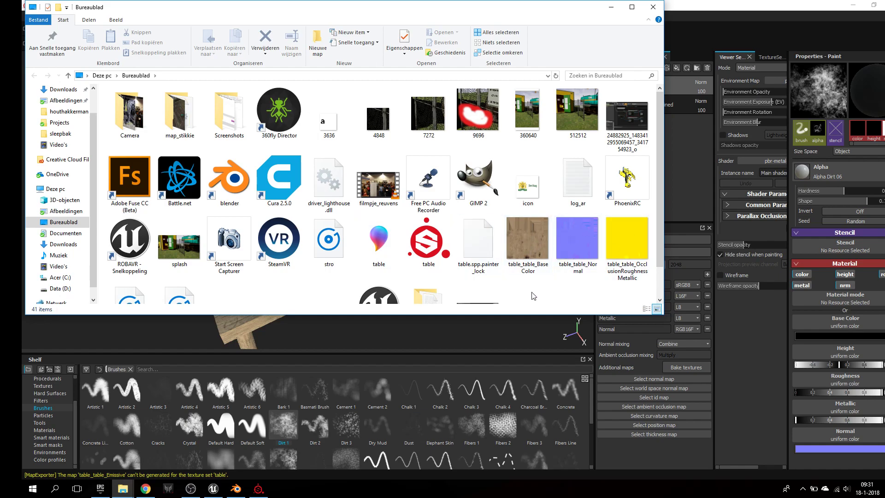
pyautogui.click(213, 489)
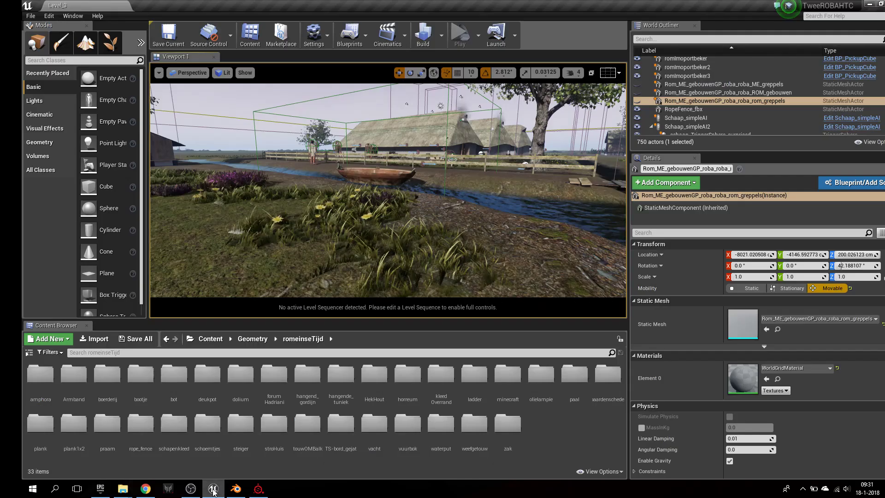
# Import the table FBX from the Desktop into the romeinseTijd folder with default options
pyautogui.click(101, 340)
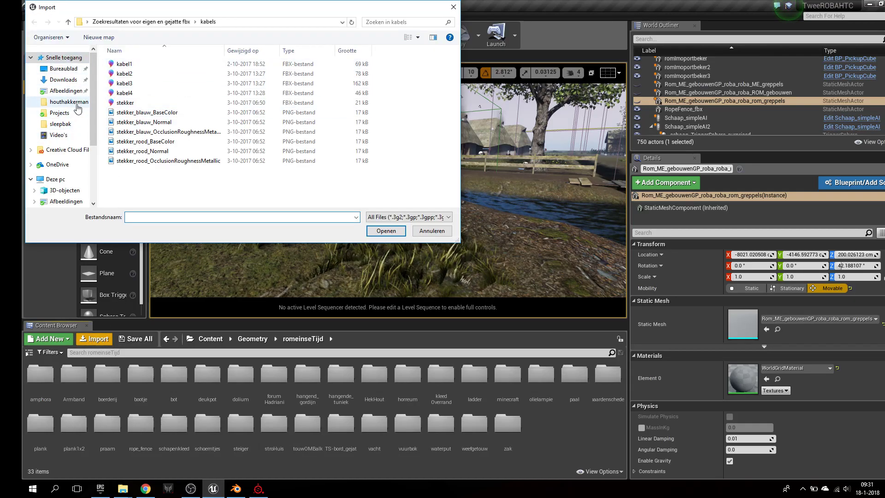
pyautogui.scroll(-3, 92, 118)
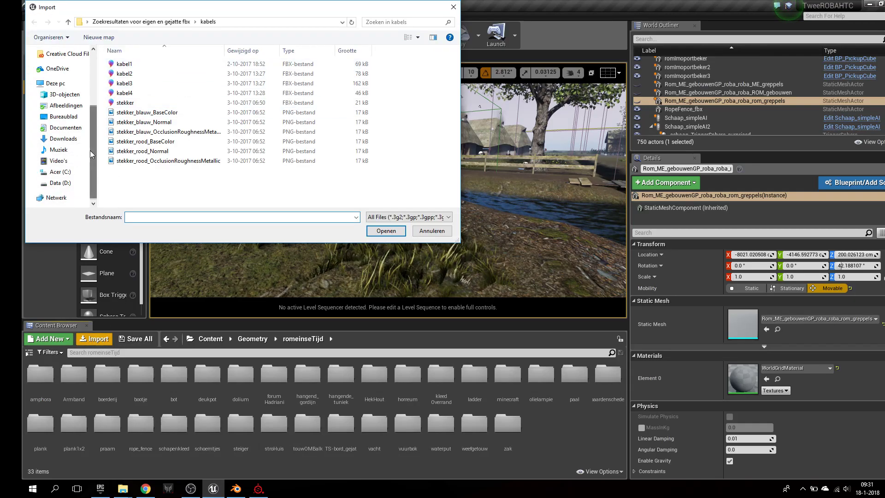
pyautogui.click(66, 117)
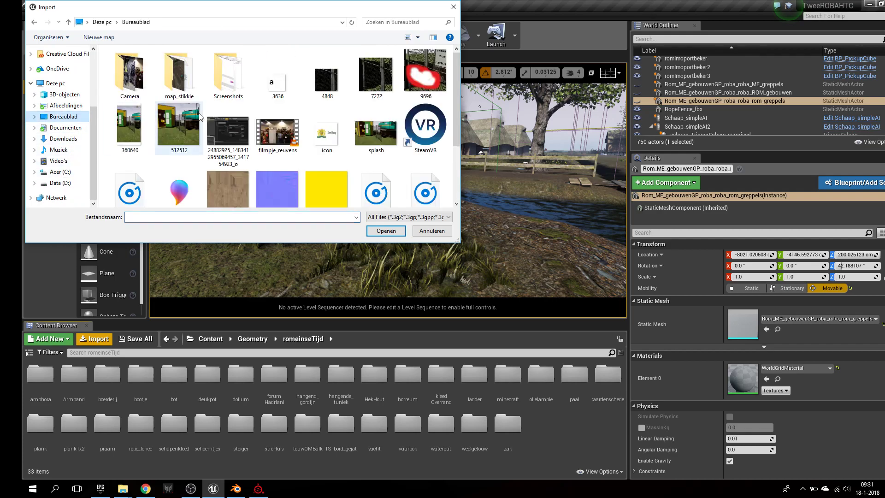
pyautogui.scroll(-1, 198, 139)
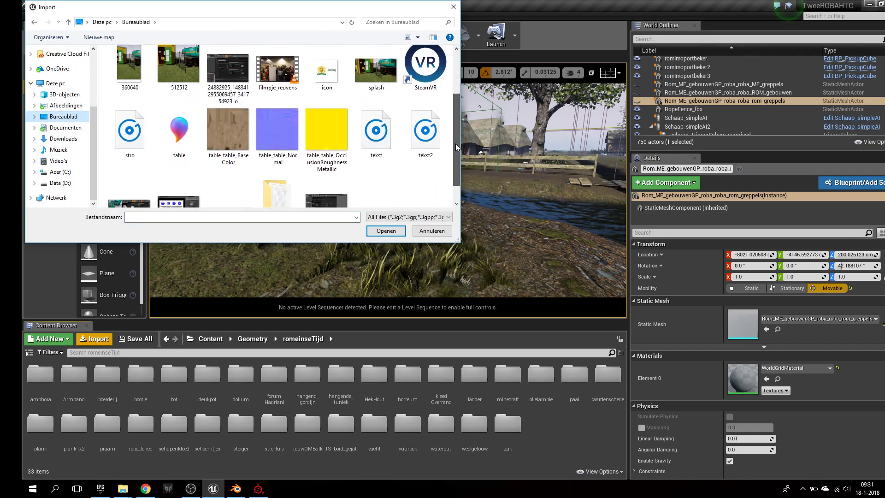
pyautogui.click(179, 131)
pyautogui.click(386, 230)
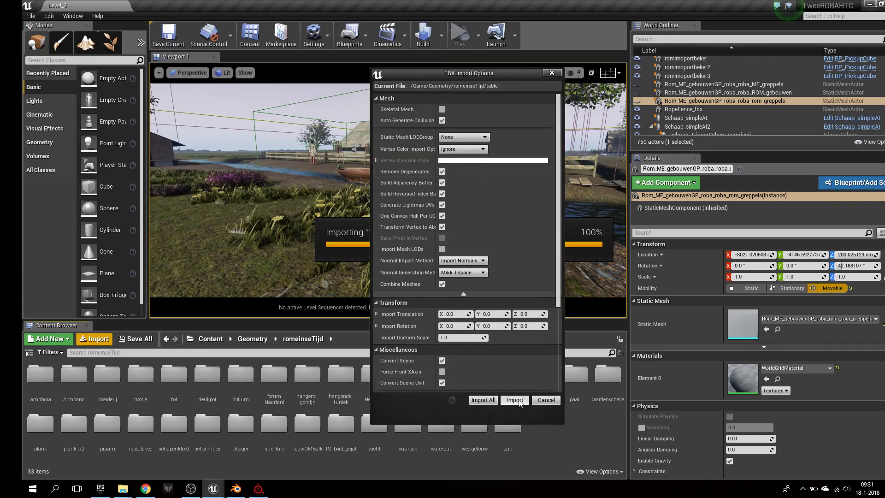
pyautogui.click(515, 400)
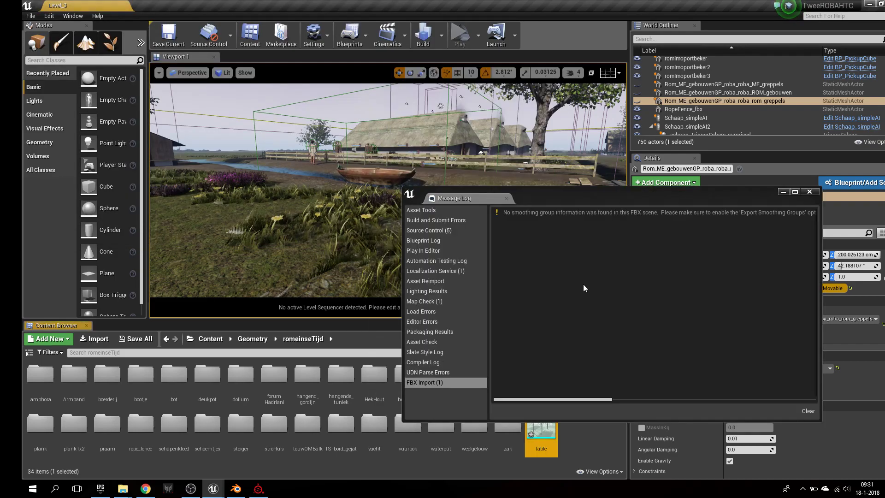
pyautogui.click(810, 193)
# Drag the table mesh into the level and raise it above the ground on Z
pyautogui.moveTo(541, 429); pyautogui.dragTo(494, 225)
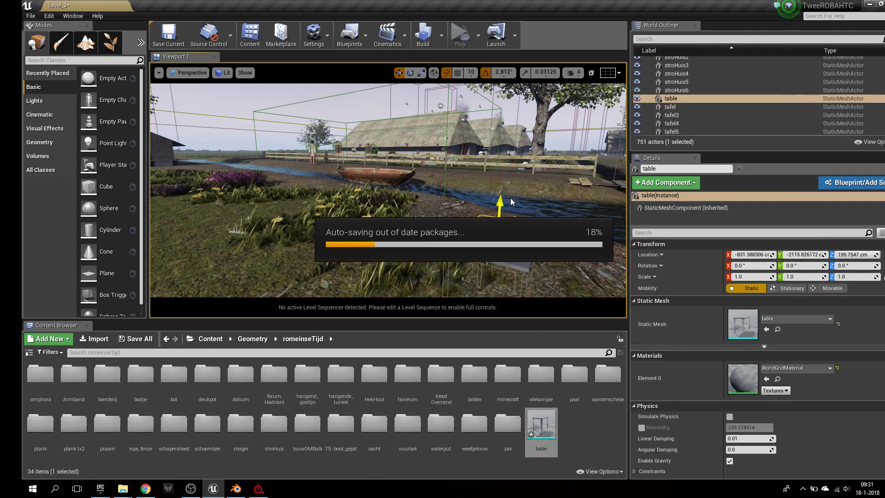
pyautogui.moveTo(501, 199); pyautogui.dragTo(504, 113)
pyautogui.moveTo(504, 113); pyautogui.dragTo(507, 147, button='right')
# Import the table's BaseColor, Normal and OcclusionRoughnessMetallic textures from the Desktop
pyautogui.click(516, 389)
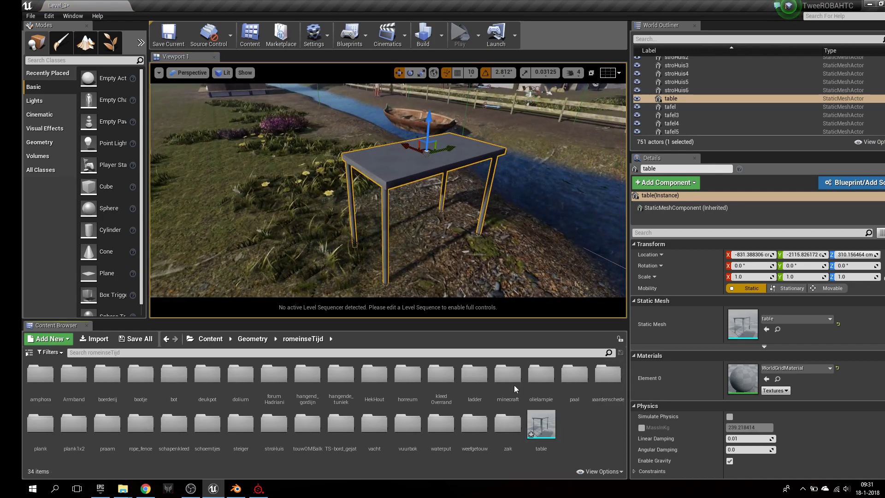
pyautogui.click(97, 338)
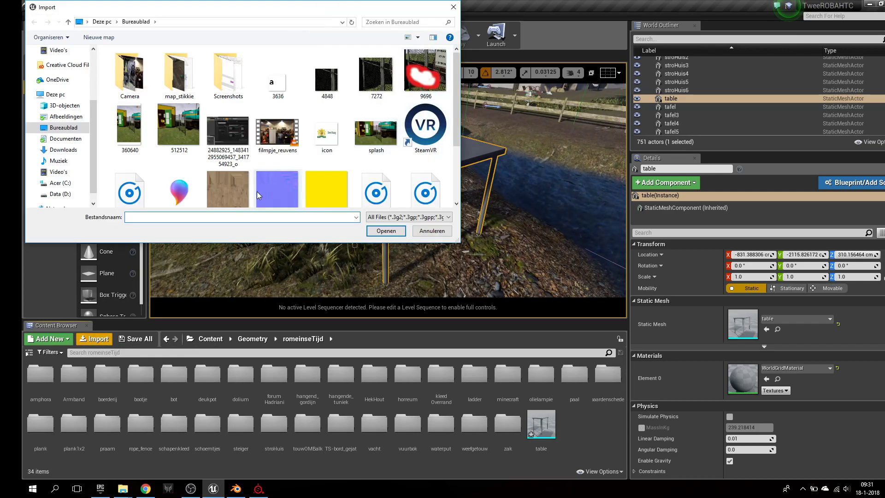
pyautogui.click(228, 191)
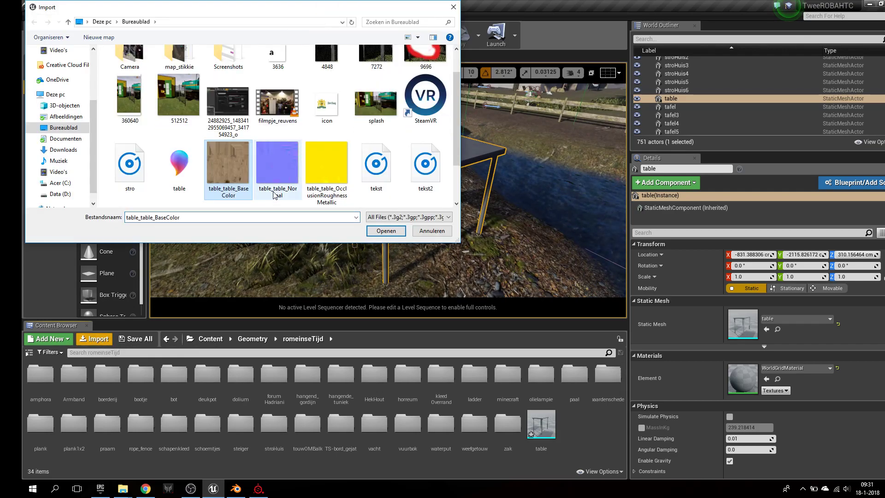
pyautogui.click(392, 232)
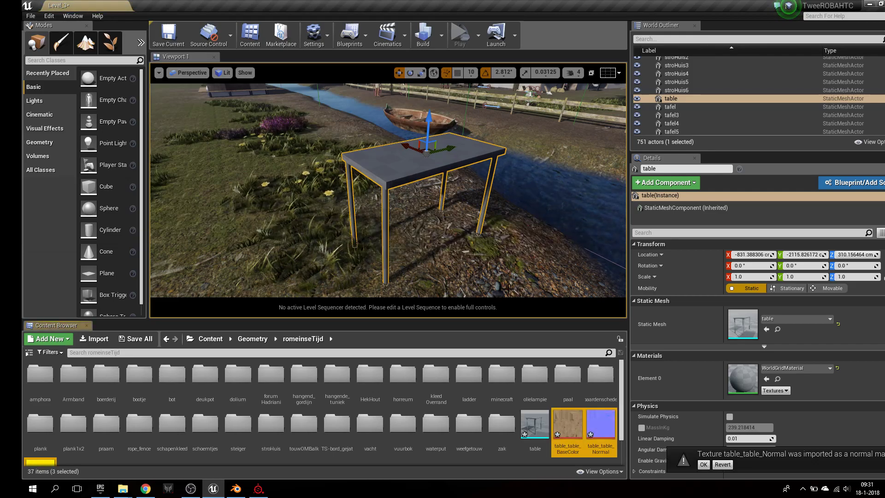
# Turn off sRGB on the OcclusionRoughnessMetallic texture
pyautogui.scroll(-2, 452, 448)
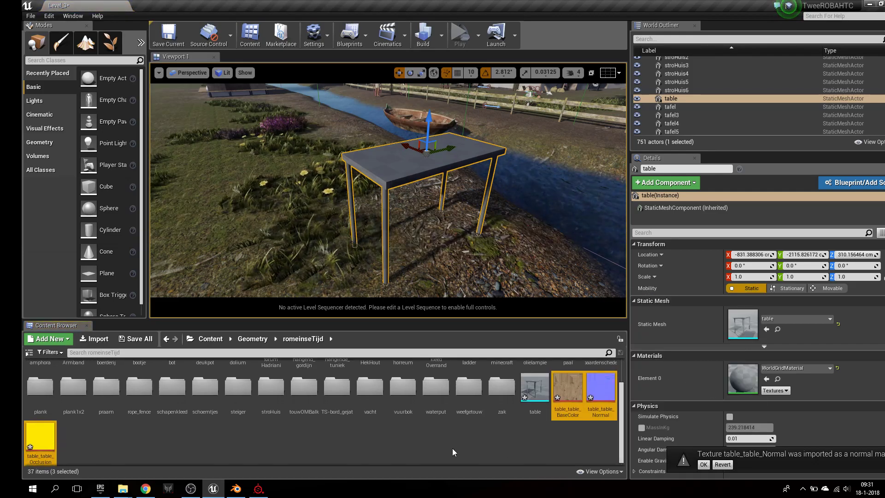
pyautogui.click(253, 449)
pyautogui.doubleClick(40, 438)
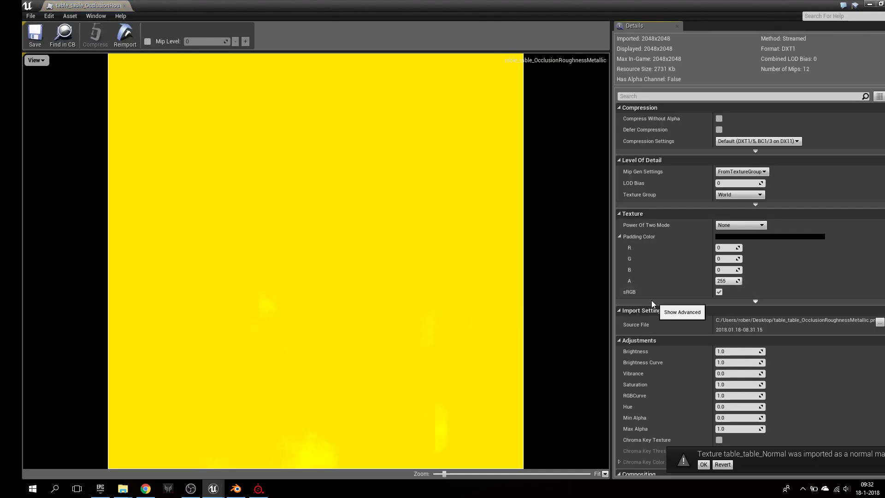
pyautogui.click(719, 292)
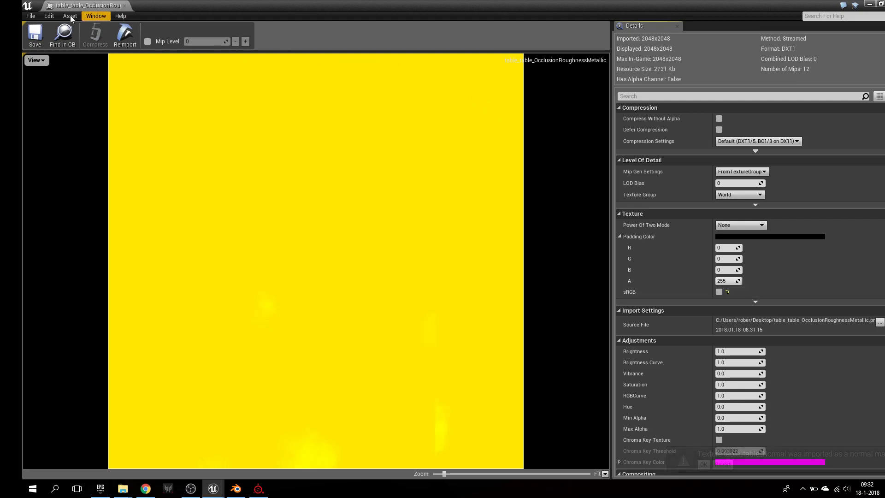
pyautogui.click(869, 4)
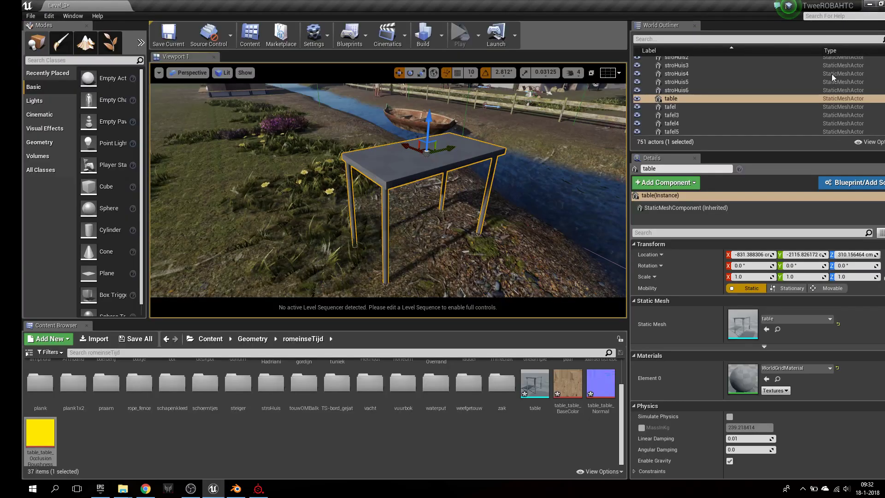
# Create table_table_BaseColor_Mat from the BaseColor texture and open it in the material editor
pyautogui.rightClick(571, 383)
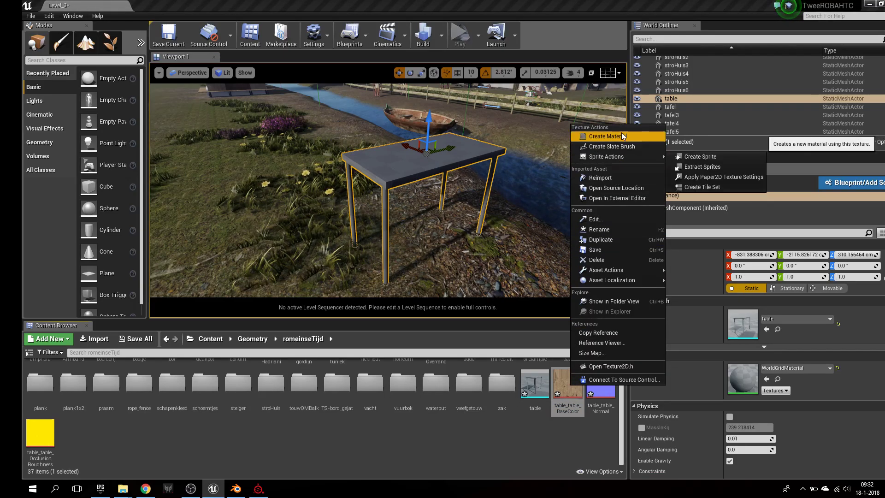
pyautogui.click(602, 136)
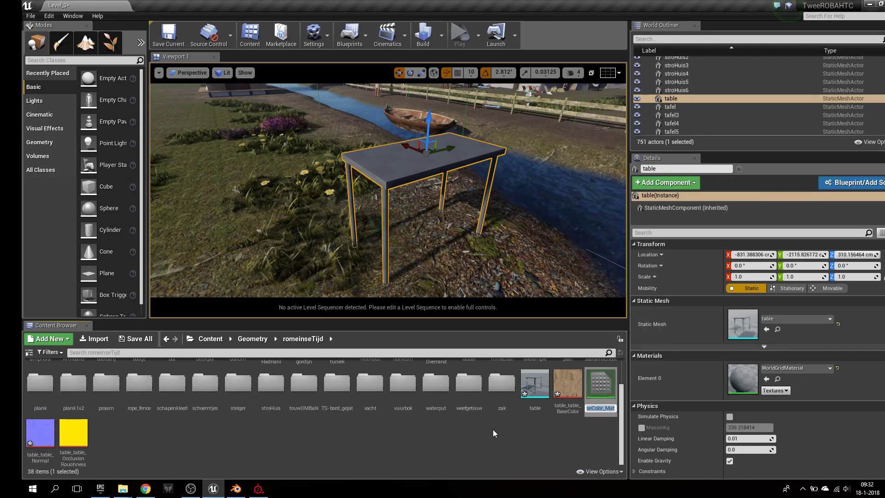
pyautogui.doubleClick(598, 402)
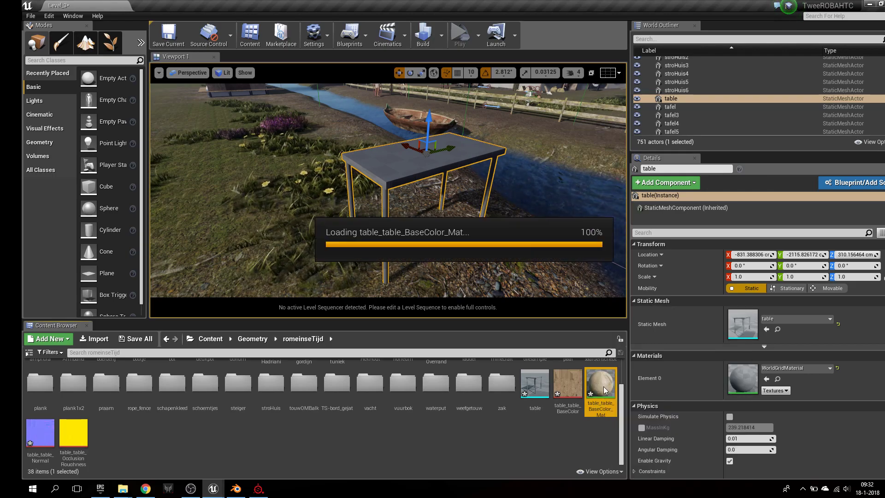
# Drag the Normal and OcclusionRoughnessMetallic textures into the material graph
pyautogui.click(881, 4)
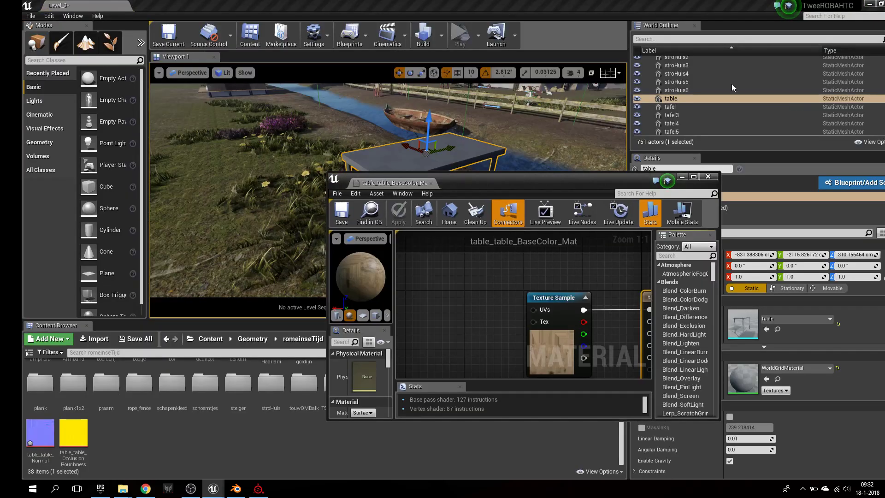
pyautogui.moveTo(549, 173); pyautogui.dragTo(552, 108)
pyautogui.click(40, 434)
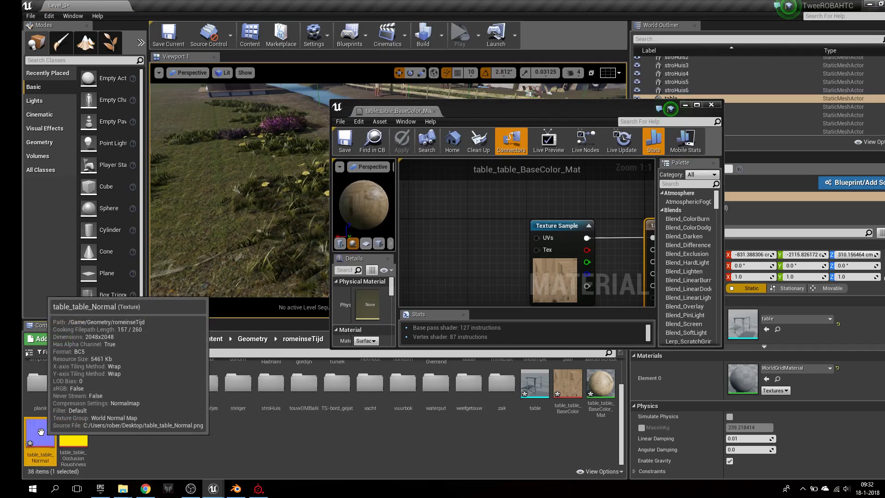
pyautogui.keyDown('ctrl'); pyautogui.click(86, 442); pyautogui.keyUp('ctrl')
pyautogui.moveTo(86, 441); pyautogui.dragTo(484, 236)
# Arrange the texture nodes and connect the normal map's RGB to Normal
pyautogui.click(698, 105)
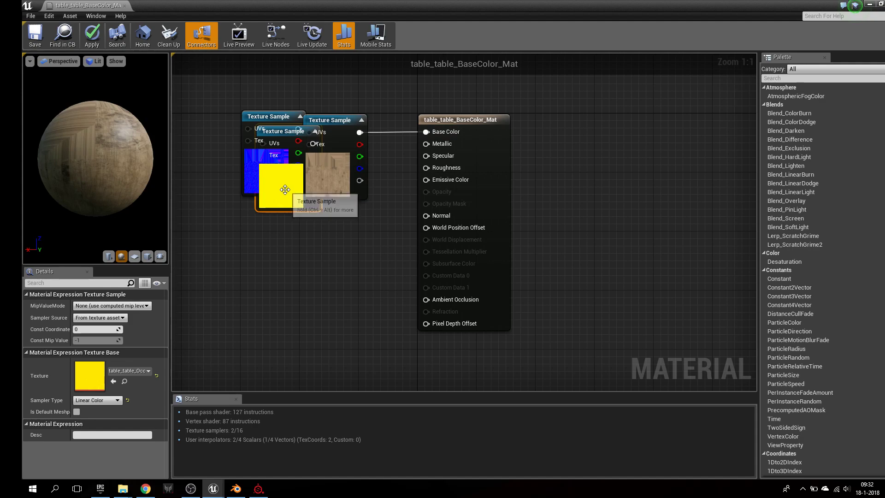
pyautogui.moveTo(286, 191); pyautogui.dragTo(263, 321)
pyautogui.moveTo(269, 155); pyautogui.dragTo(224, 196)
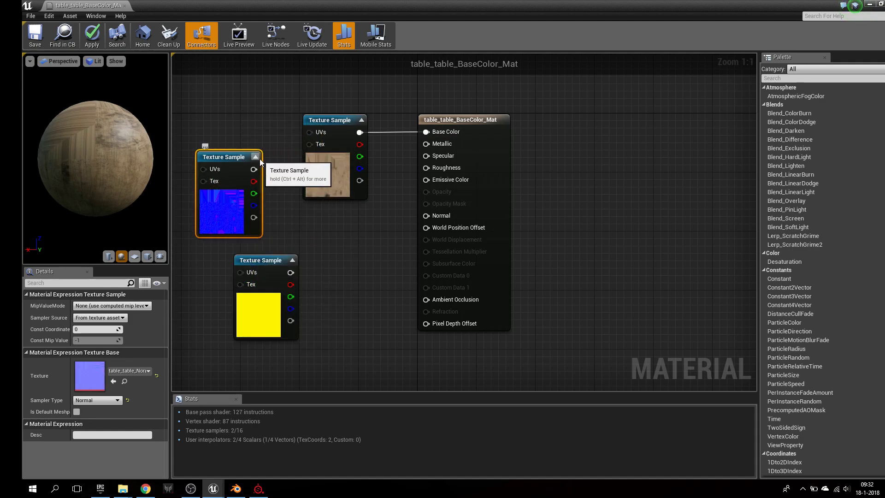
pyautogui.moveTo(254, 169); pyautogui.dragTo(426, 216)
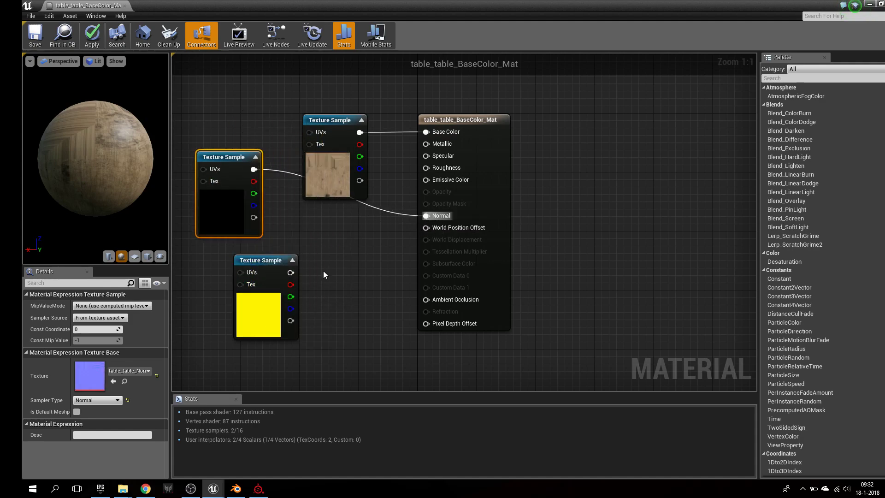
# Wire ORM red to Ambient Occlusion, green to Roughness, blue to Metallic, and save
pyautogui.click(277, 306)
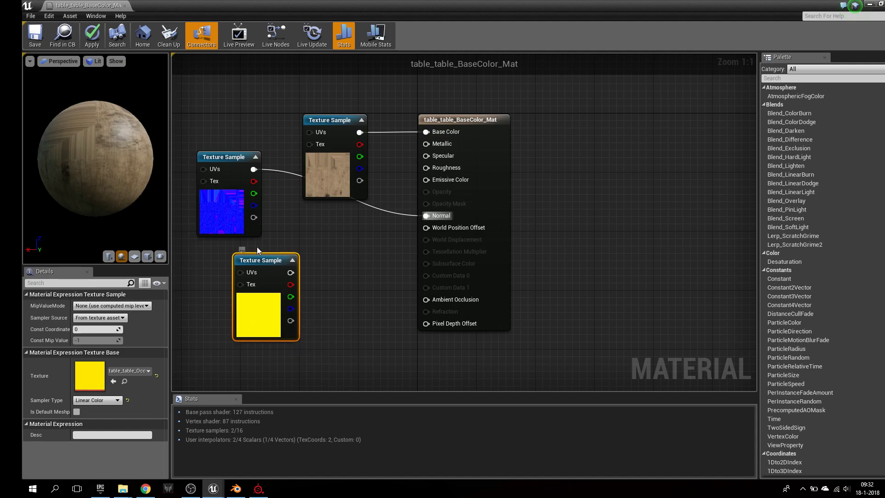
pyautogui.moveTo(261, 260); pyautogui.dragTo(276, 275)
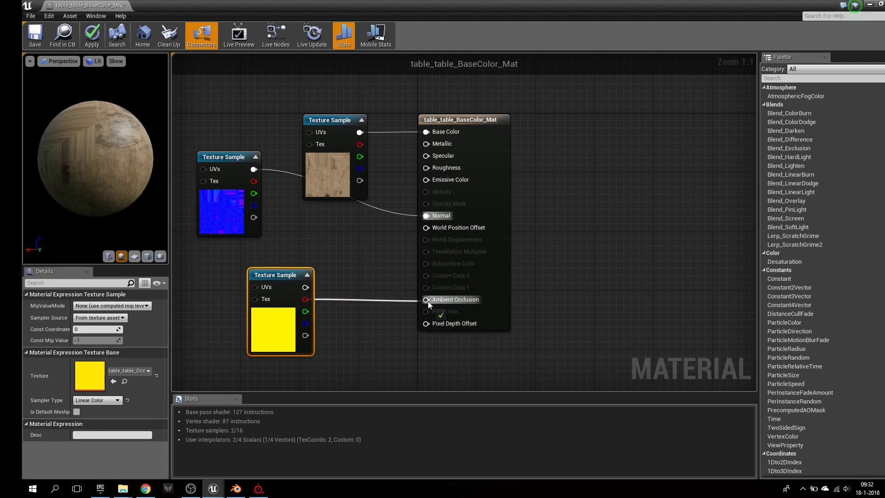
pyautogui.moveTo(427, 301); pyautogui.dragTo(428, 301)
pyautogui.moveTo(305, 312); pyautogui.dragTo(408, 221)
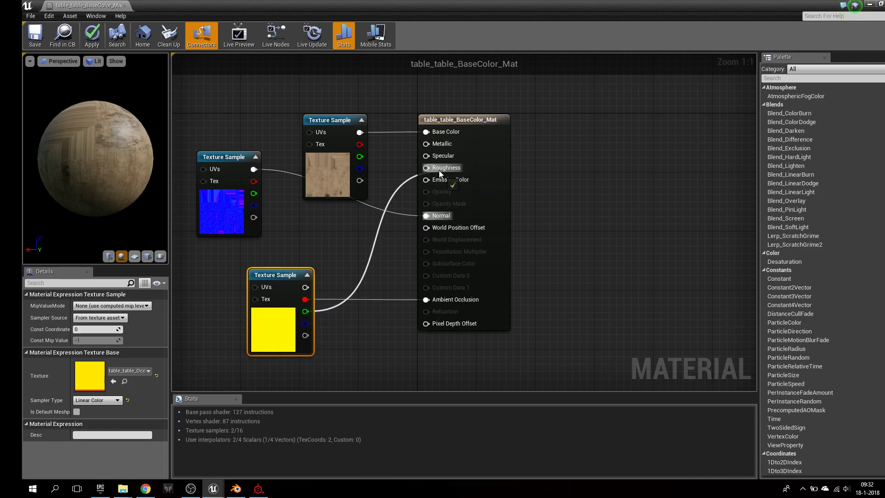
pyautogui.moveTo(439, 170); pyautogui.dragTo(428, 170)
pyautogui.moveTo(305, 323); pyautogui.dragTo(393, 171)
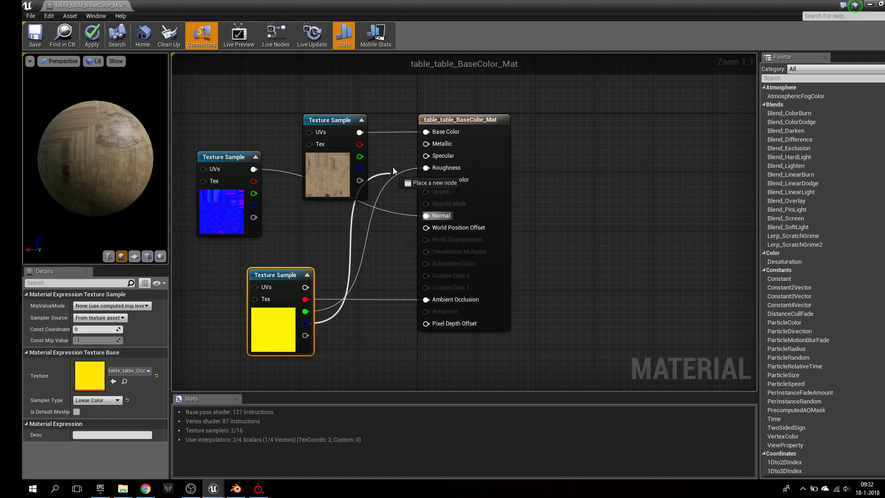
pyautogui.moveTo(428, 143); pyautogui.dragTo(428, 143)
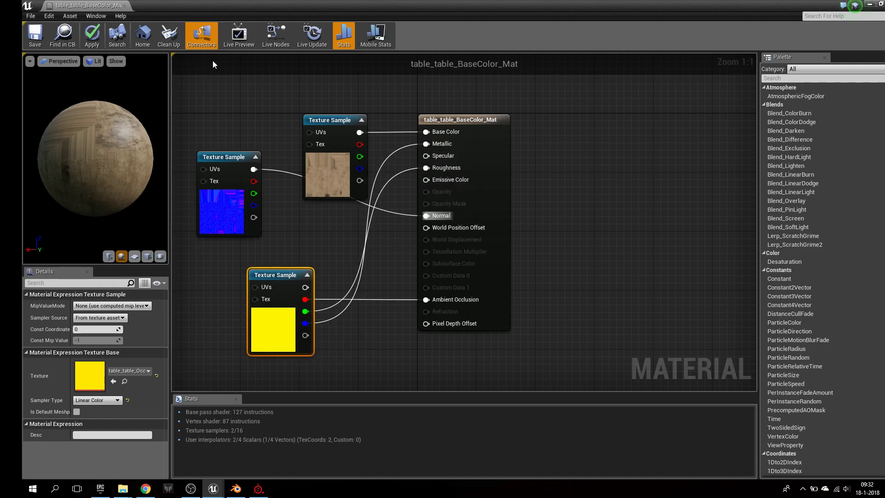
pyautogui.click(36, 40)
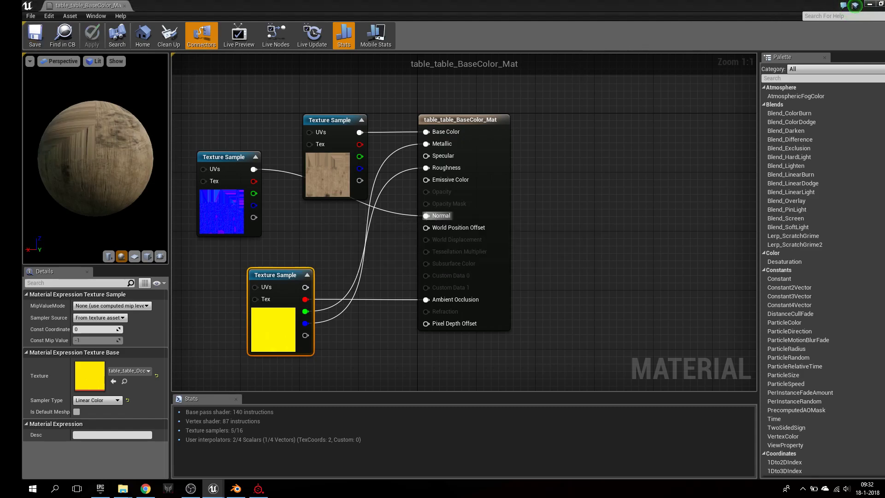
# Drop table_table_BaseColor_Mat onto the table and frame it to inspect the dirt-stained wood texture
pyautogui.click(870, 4)
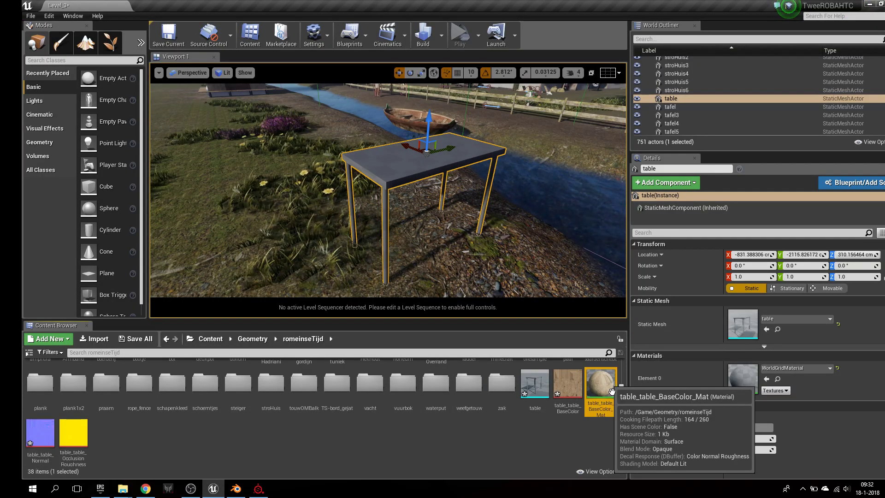
pyautogui.moveTo(612, 391); pyautogui.dragTo(475, 179)
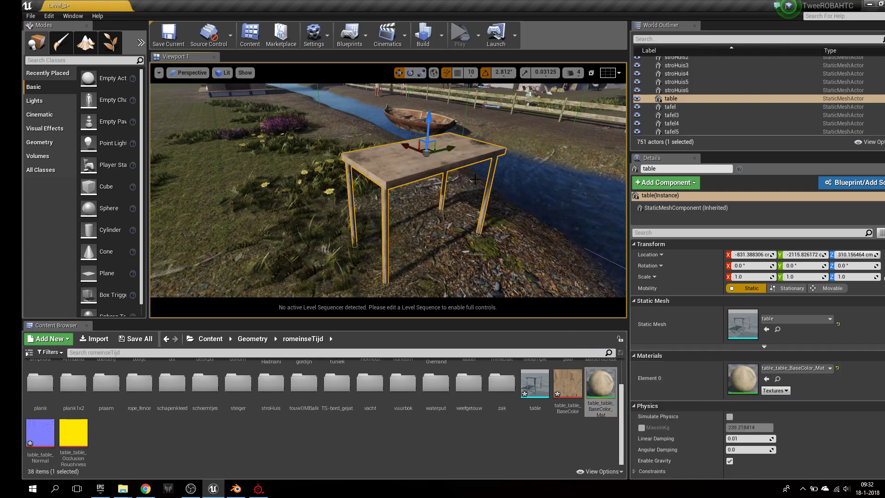
pyautogui.press('f')
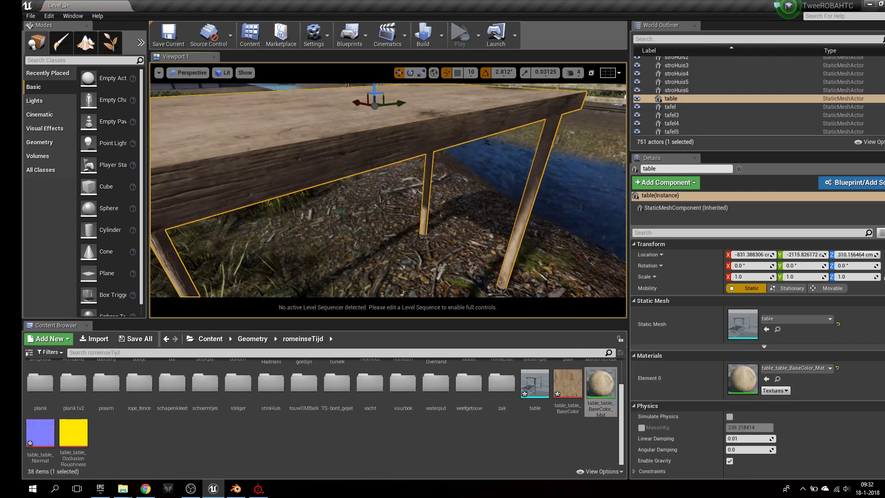
pyautogui.moveTo(387, 190); pyautogui.dragTo(462, 190, button='right')
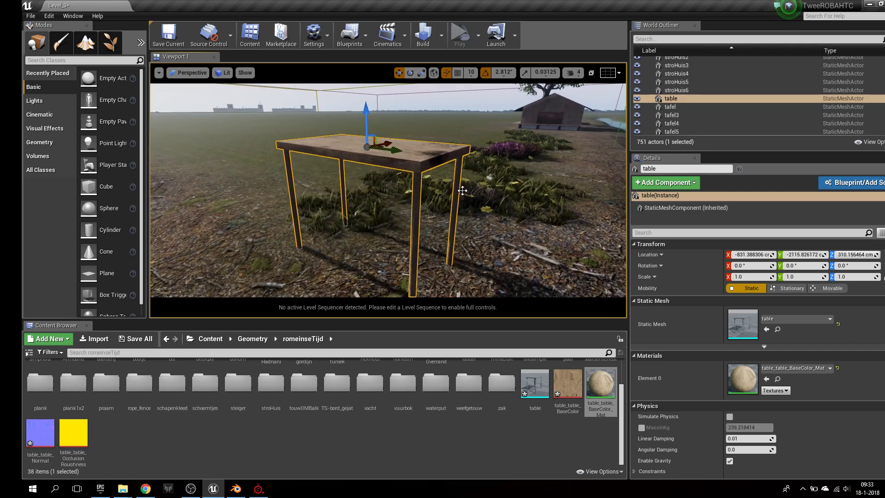
pyautogui.scroll(4, 463, 191)
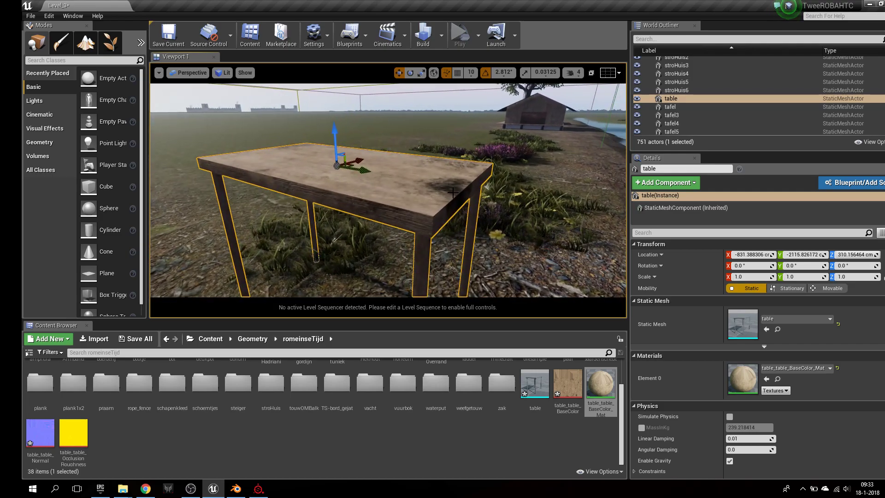